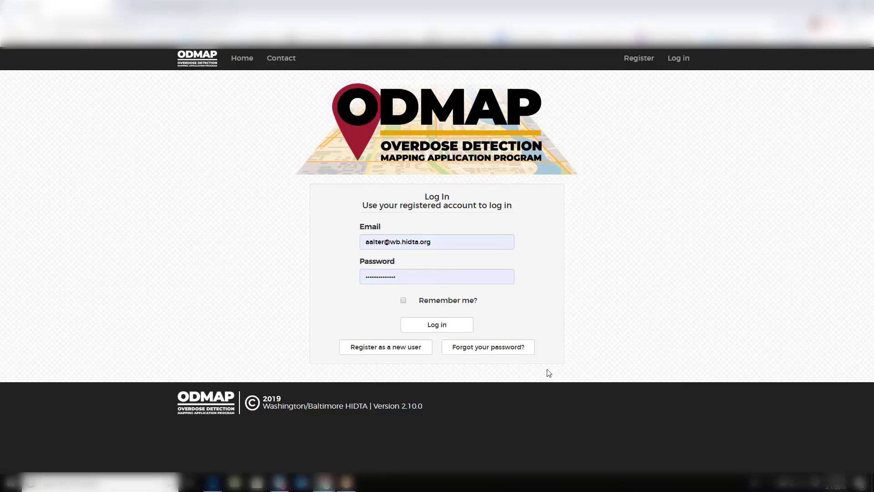
Sign in with the entered email and password to reach the blank overdose entry form
{"action": "left_click", "coordinate": [432, 326]}
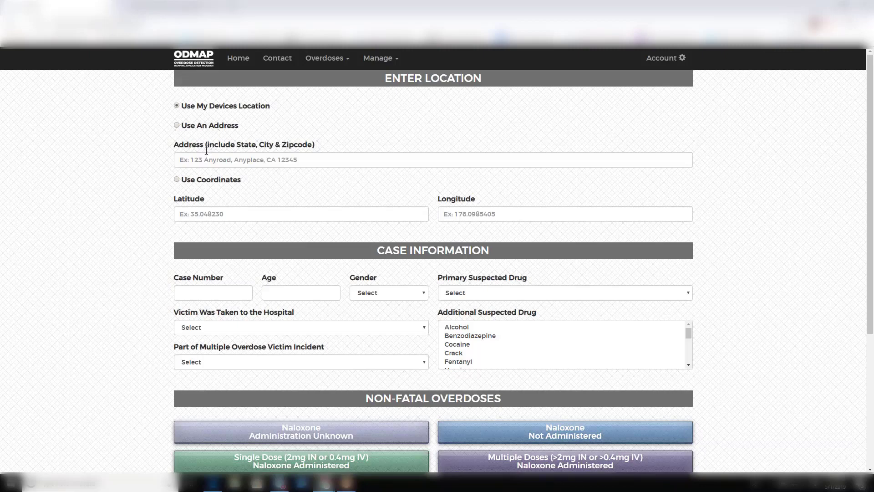
Locate the incident at 1600 Pennsylvania Ave NW, Washington, DC, filling latitude 38.8987 and longitude -77.0365
{"action": "left_click", "coordinate": [211, 129]}
{"action": "left_click", "coordinate": [208, 159]}
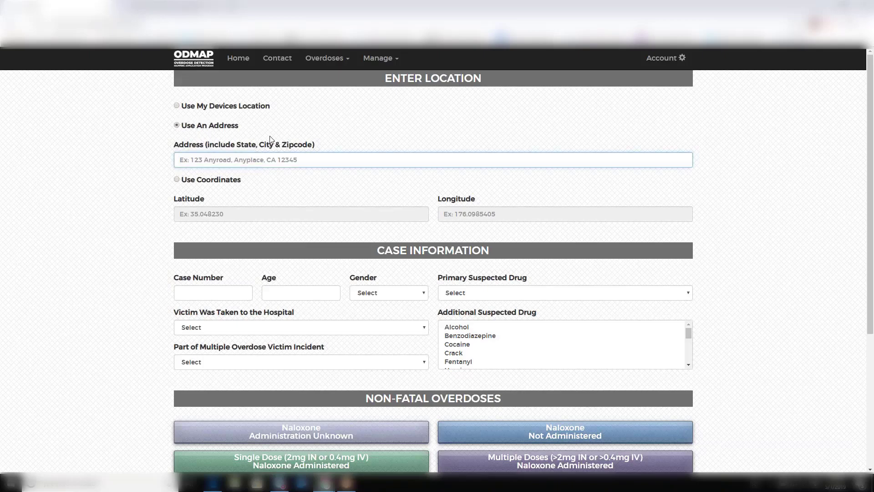
{"action": "type", "text": "1600"}
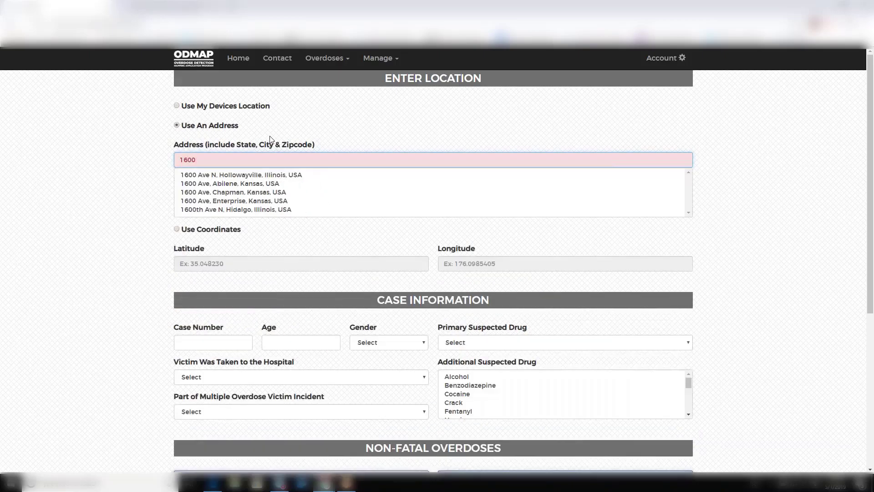
{"action": "type", "text": " penns"}
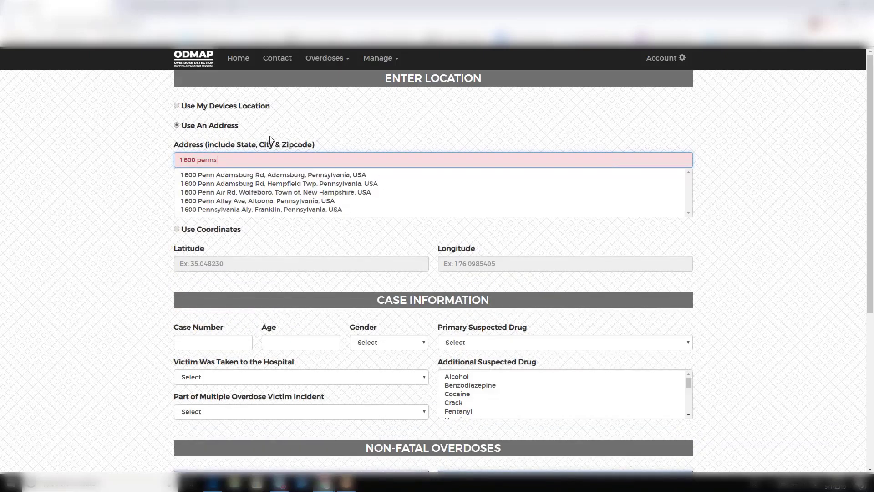
{"action": "type", "text": "ylvania ave nw,"}
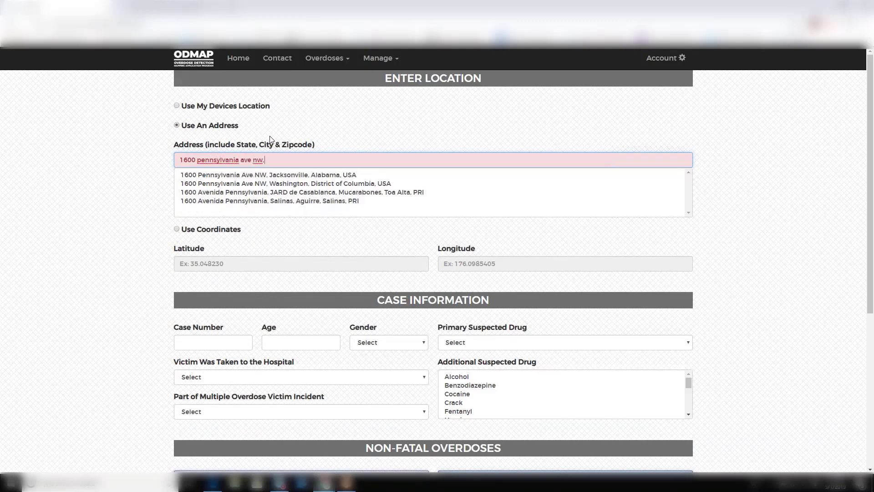
{"action": "left_click", "coordinate": [291, 184]}
{"action": "left_click", "coordinate": [292, 183]}
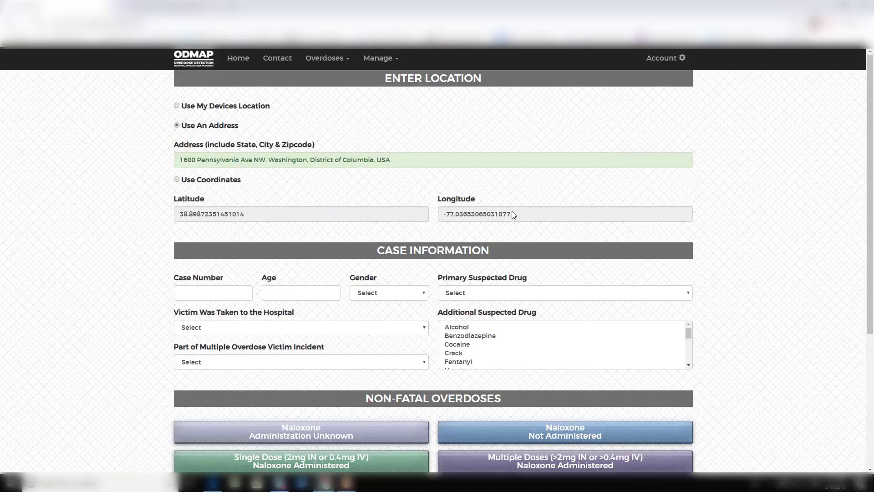
Set Heroin as the primary suspected drug
{"action": "scroll", "coordinate": [765, 334], "scroll_direction": "down", "scroll_amount": 3}
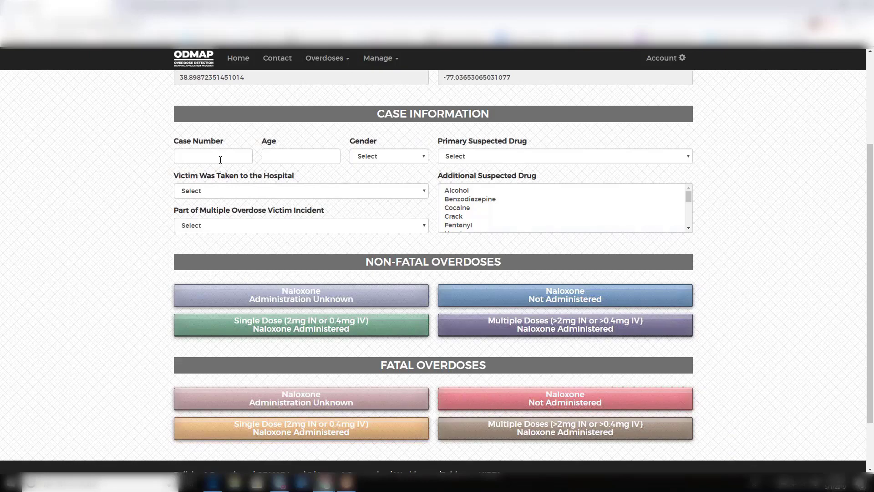
{"action": "left_click", "coordinate": [472, 159]}
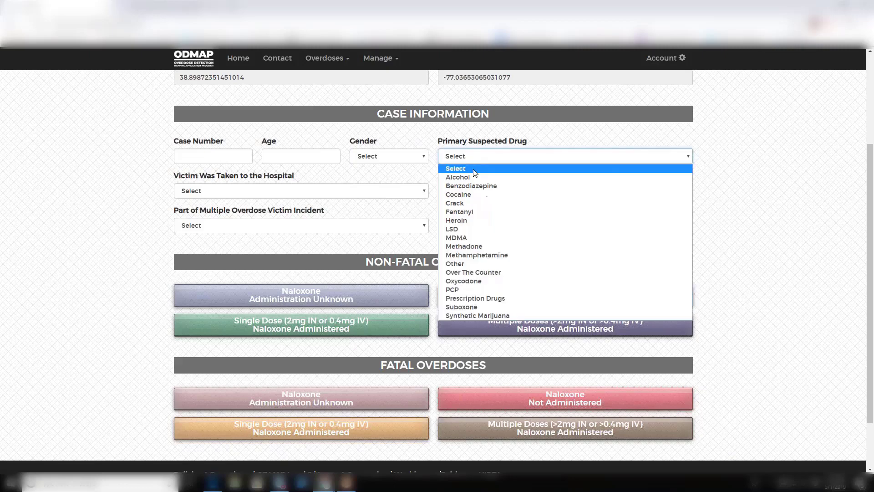
{"action": "left_click", "coordinate": [507, 222]}
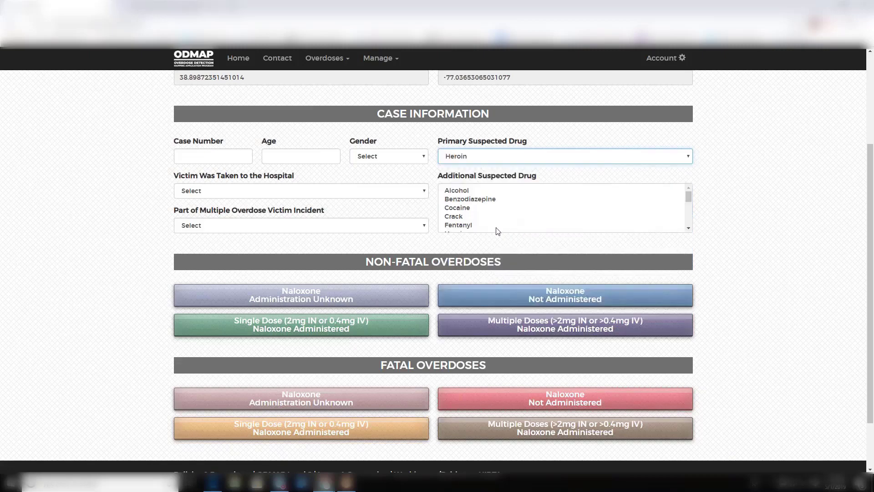
Make Other the only additional suspected drug, specified as 'testsdfs'
{"action": "left_click", "coordinate": [476, 225]}
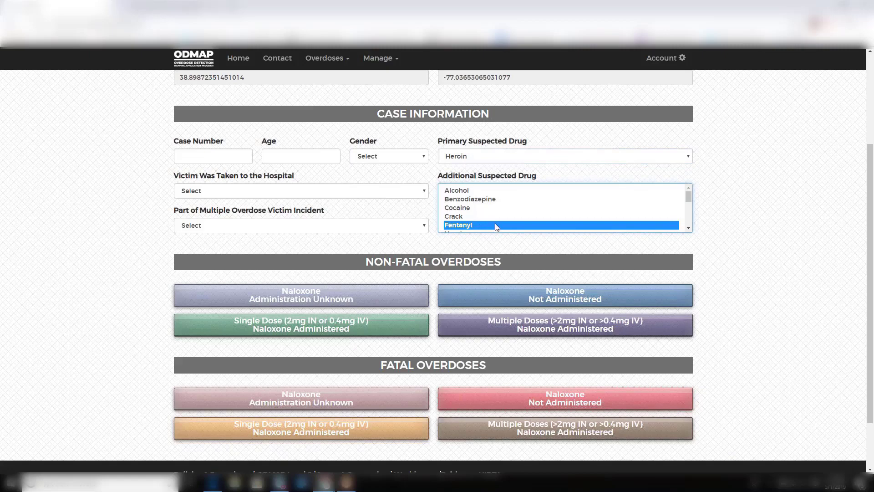
{"action": "left_click", "coordinate": [688, 228]}
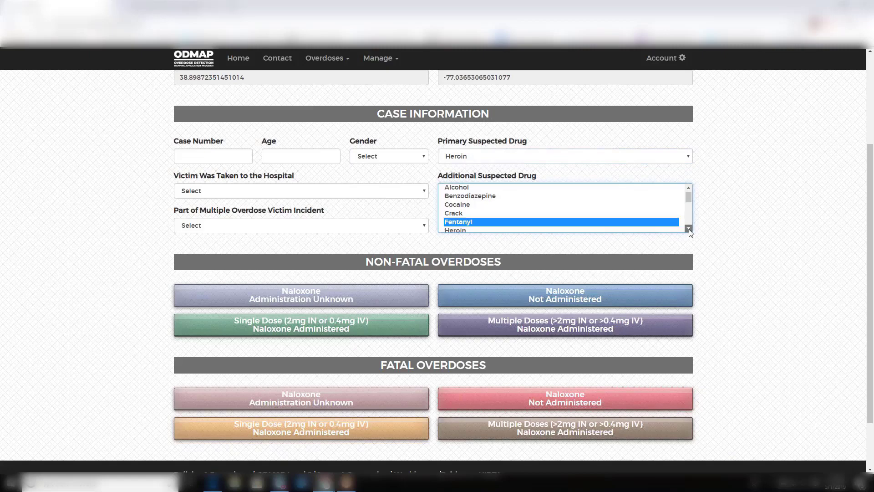
{"action": "left_click", "coordinate": [596, 226], "text": "ctrl"}
{"action": "left_click", "coordinate": [587, 215], "text": "ctrl"}
{"action": "left_click", "coordinate": [570, 197], "text": "ctrl"}
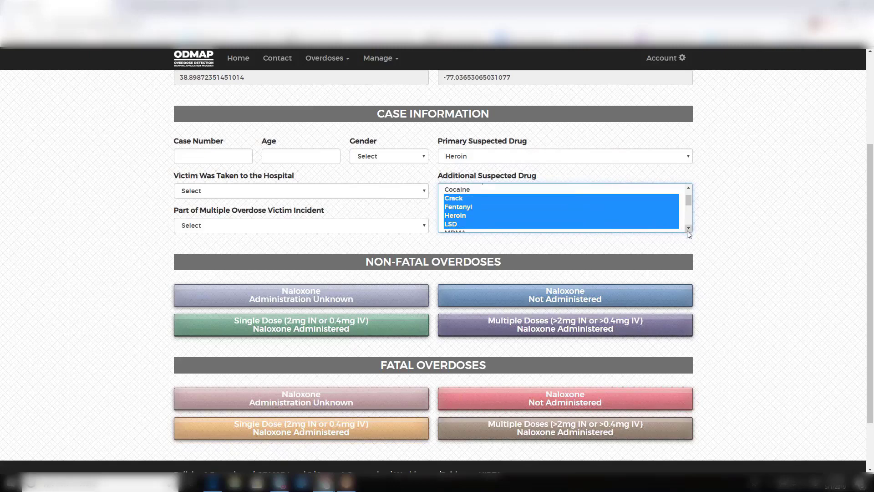
{"action": "scroll", "coordinate": [687, 230], "scroll_direction": "down", "scroll_amount": 3}
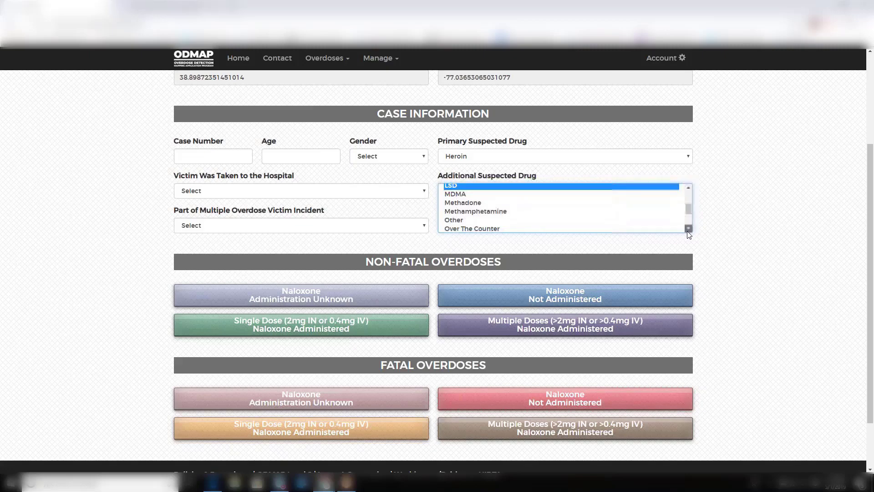
{"action": "left_click", "coordinate": [572, 205]}
{"action": "left_click", "coordinate": [661, 191]}
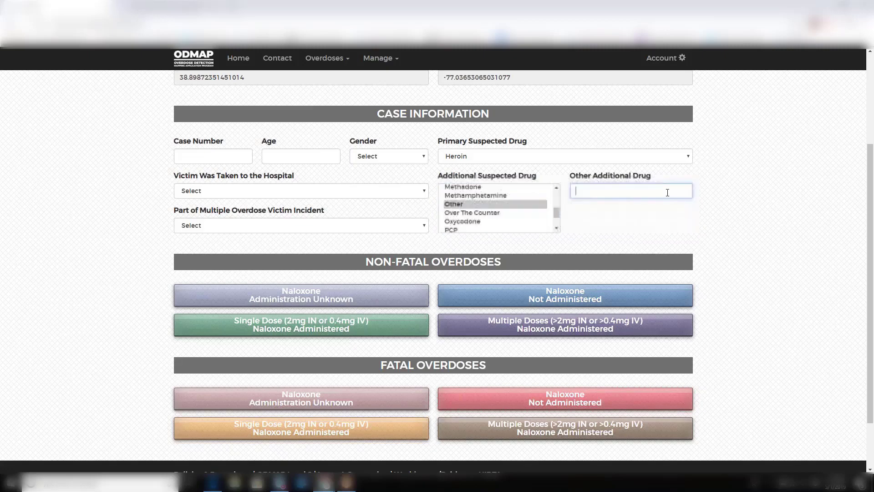
{"action": "type", "text": "testsdfs"}
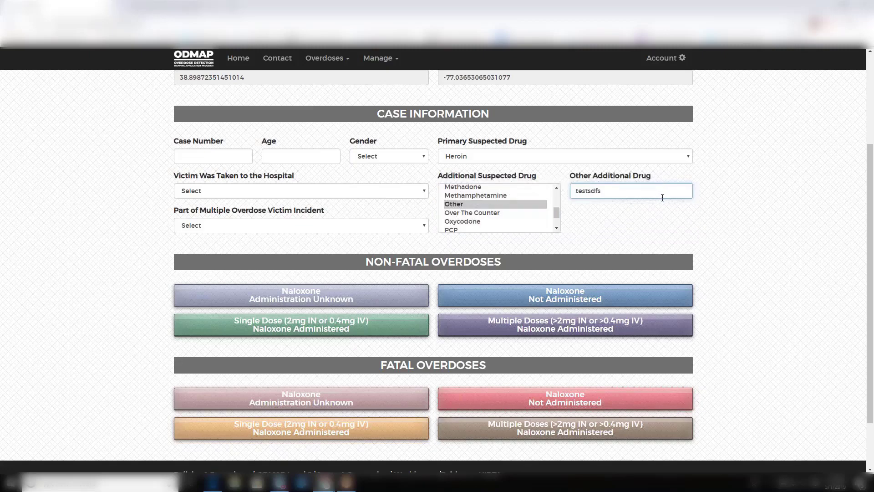
{"action": "scroll", "coordinate": [737, 235], "scroll_direction": "down", "scroll_amount": 1}
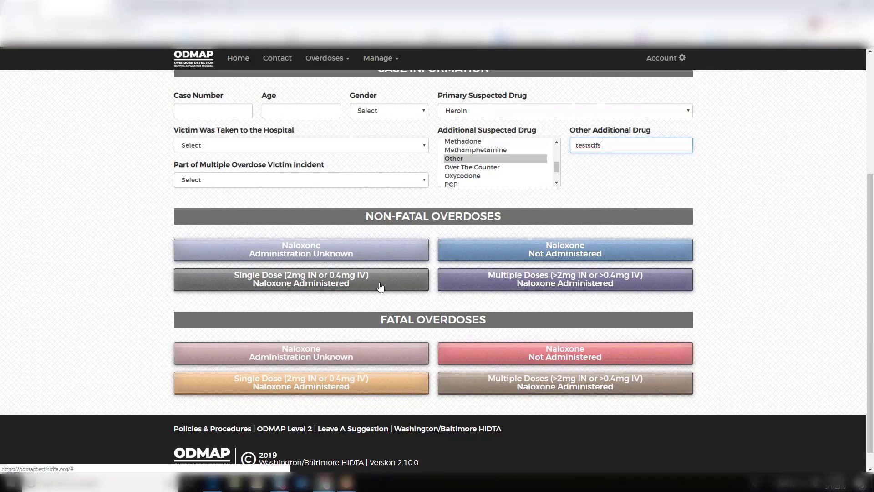
File a non-fatal single-dose naloxone incident on 05/01/2019 at 12:30 PM and submit the location
{"action": "left_click", "coordinate": [381, 286]}
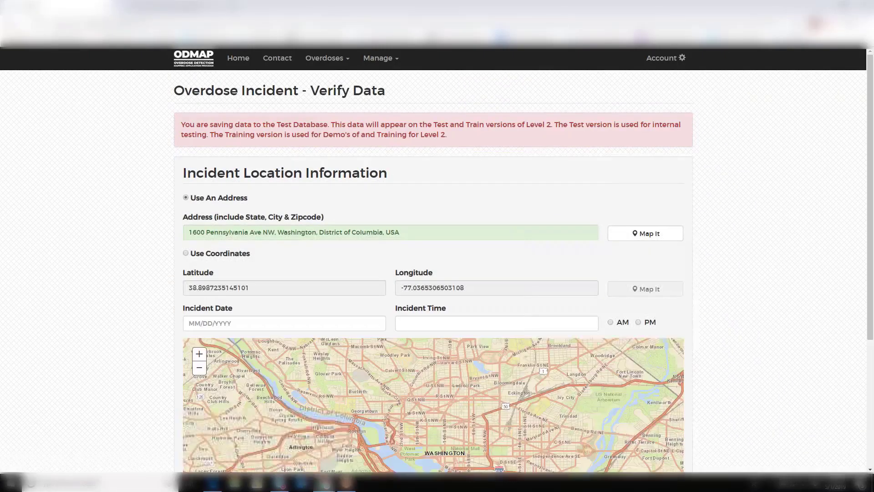
{"action": "left_click", "coordinate": [336, 323]}
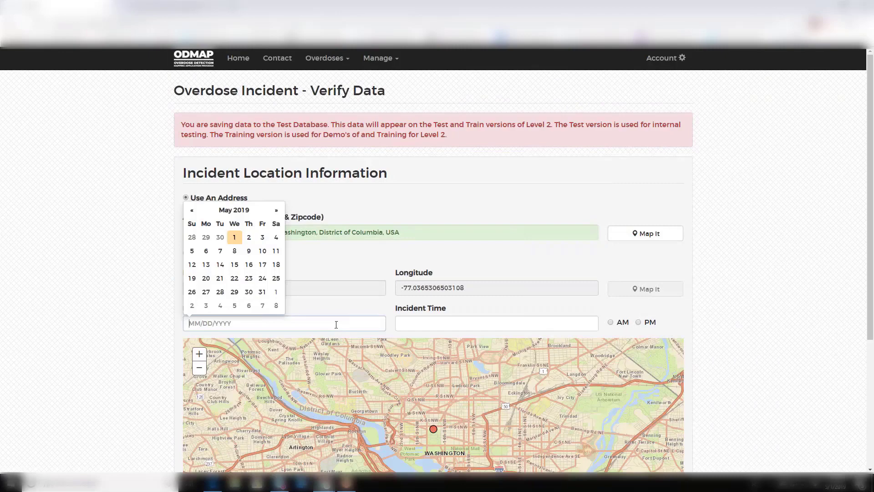
{"action": "left_click", "coordinate": [234, 237]}
{"action": "left_click", "coordinate": [473, 323]}
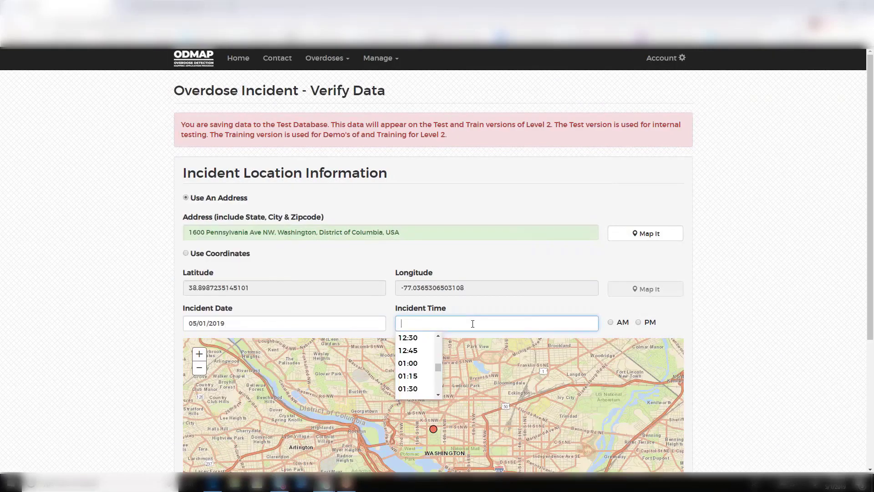
{"action": "left_click", "coordinate": [408, 337]}
{"action": "left_click", "coordinate": [639, 323]}
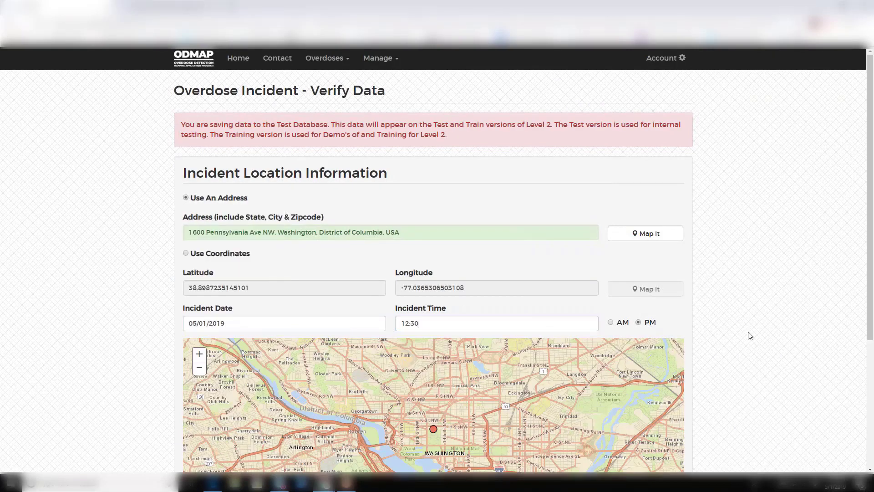
{"action": "scroll", "coordinate": [751, 335], "scroll_direction": "down", "scroll_amount": 2}
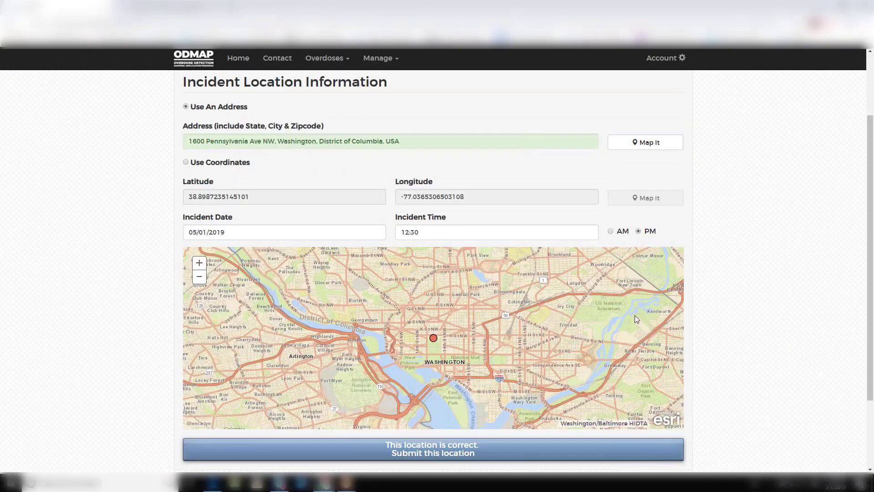
{"action": "left_click", "coordinate": [521, 453]}
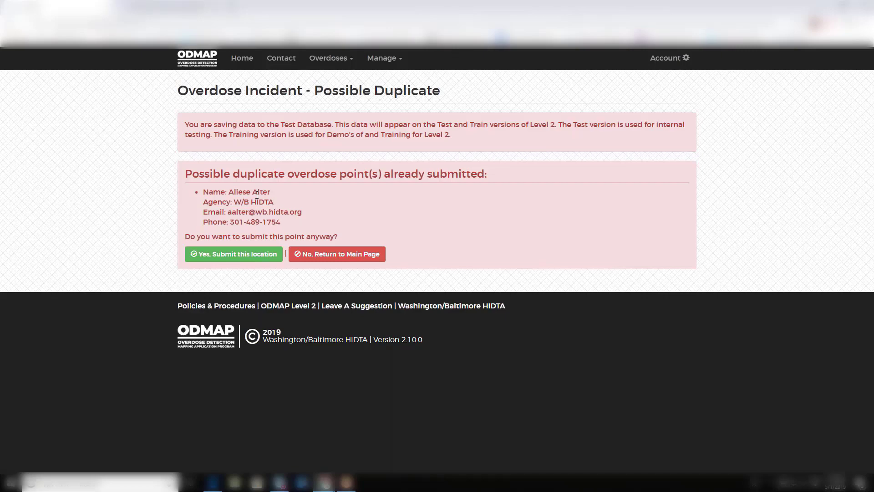
Submit the incident despite the duplicate warning, then go to Overdoses > Manage Overdoses
{"action": "left_click", "coordinate": [255, 254]}
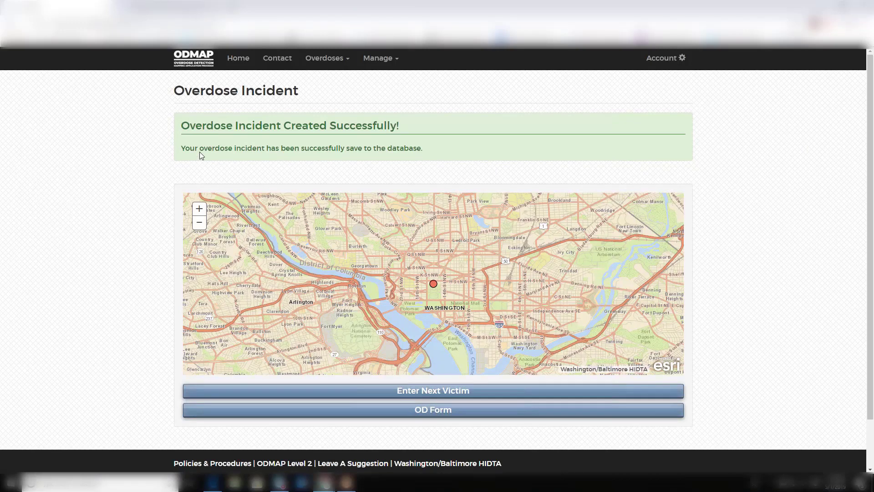
{"action": "left_click", "coordinate": [316, 68]}
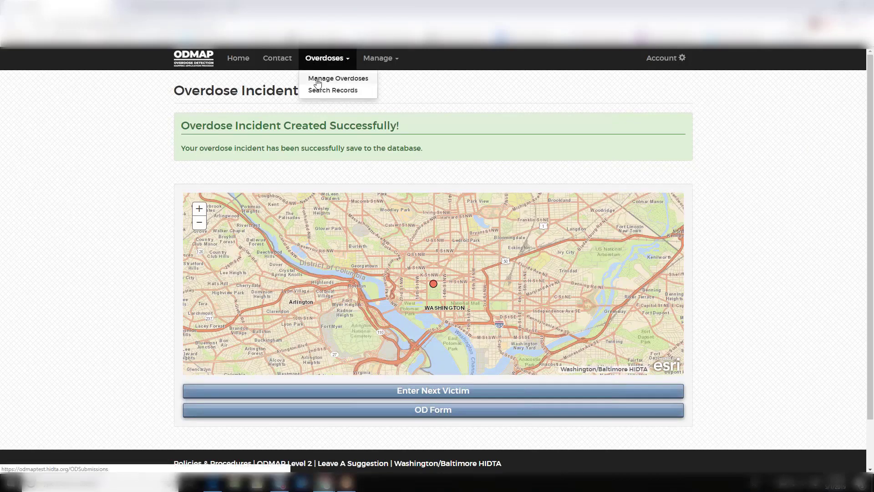
{"action": "left_click", "coordinate": [315, 79]}
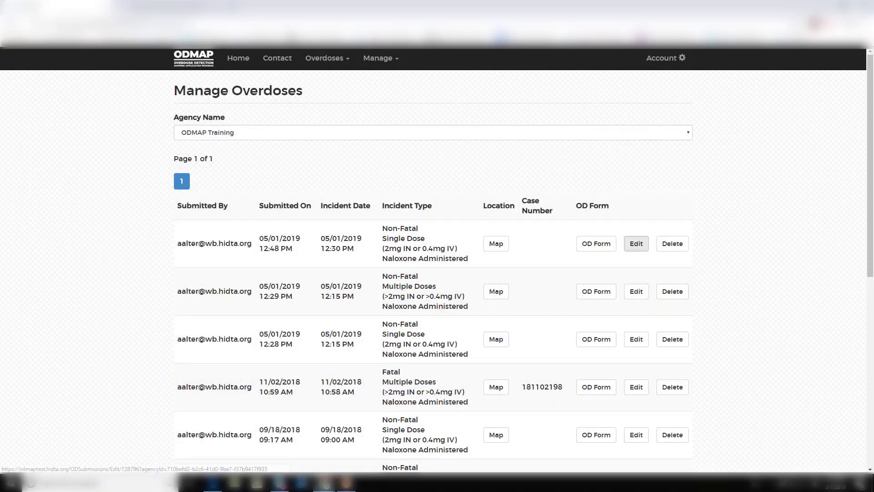
Change the newest incident to Fatal, Naloxone Not Administered and save it past the duplicate warning
{"action": "left_click", "coordinate": [636, 243]}
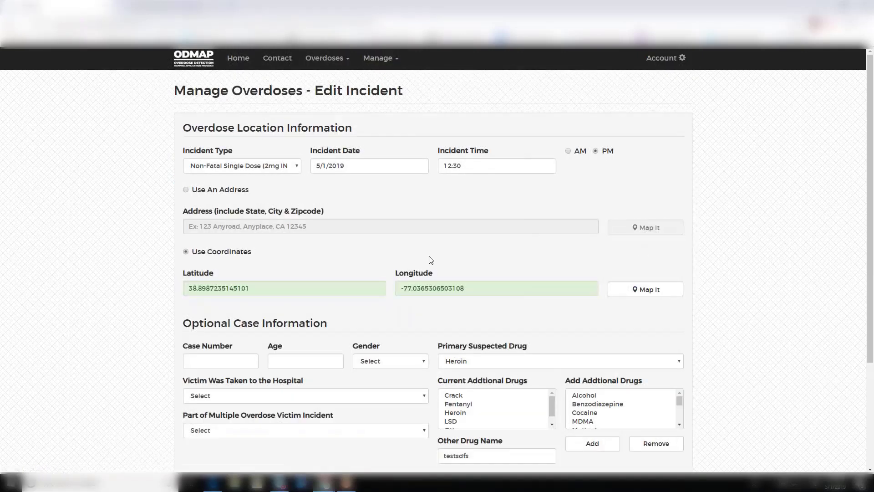
{"action": "left_click", "coordinate": [243, 167]}
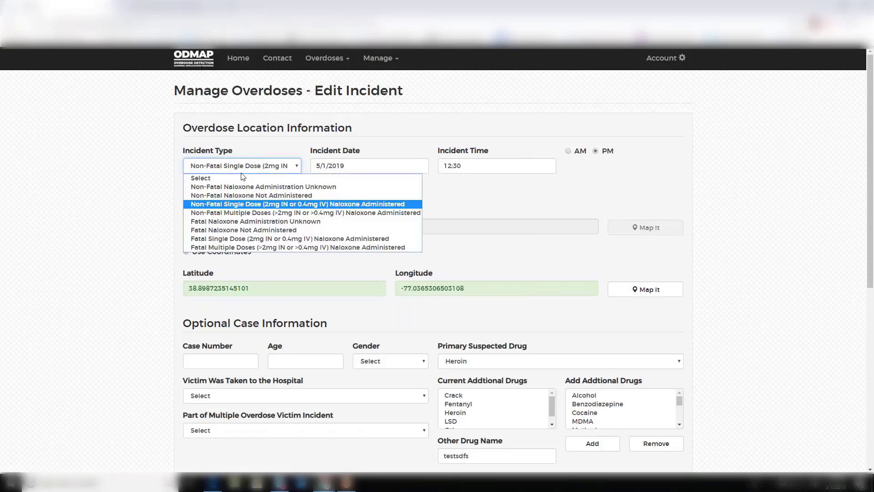
{"action": "left_click", "coordinate": [255, 230]}
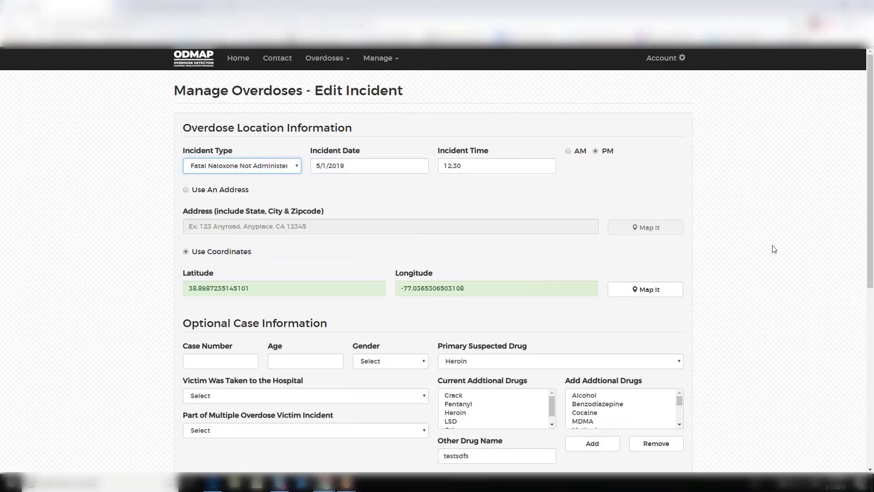
{"action": "scroll", "coordinate": [784, 397], "scroll_direction": "down", "scroll_amount": 1}
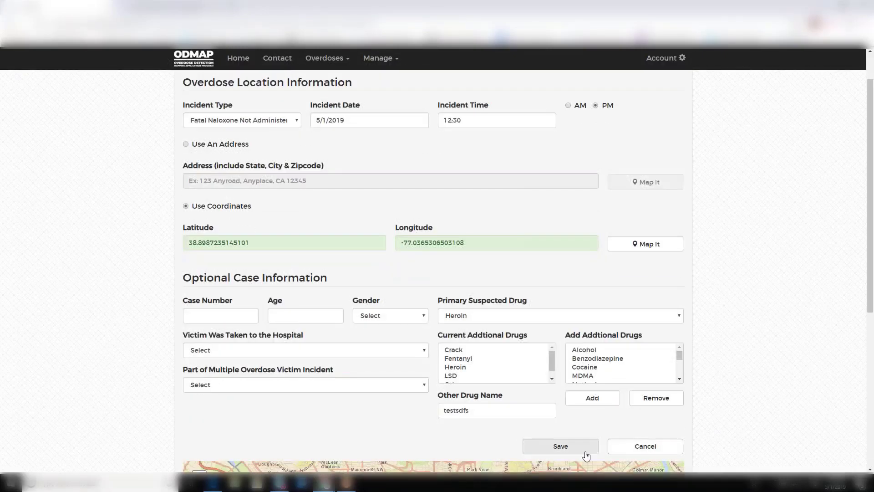
{"action": "left_click", "coordinate": [560, 445]}
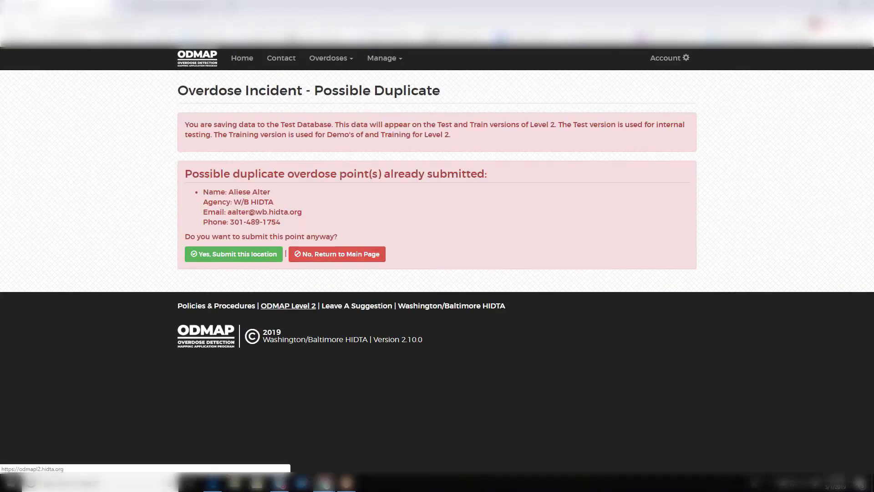
{"action": "left_click", "coordinate": [235, 258]}
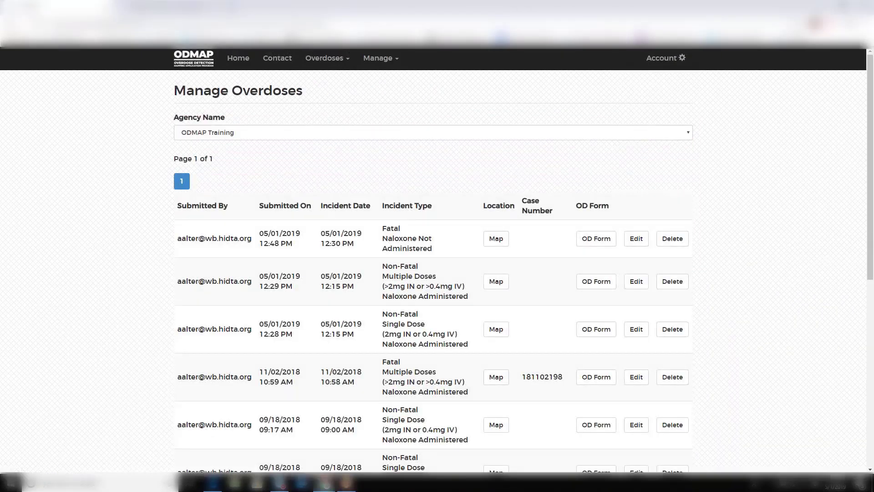
Delete the first-row fatal 05/01/2019 12:30 PM incident and confirm the deletion
{"action": "left_click", "coordinate": [673, 249]}
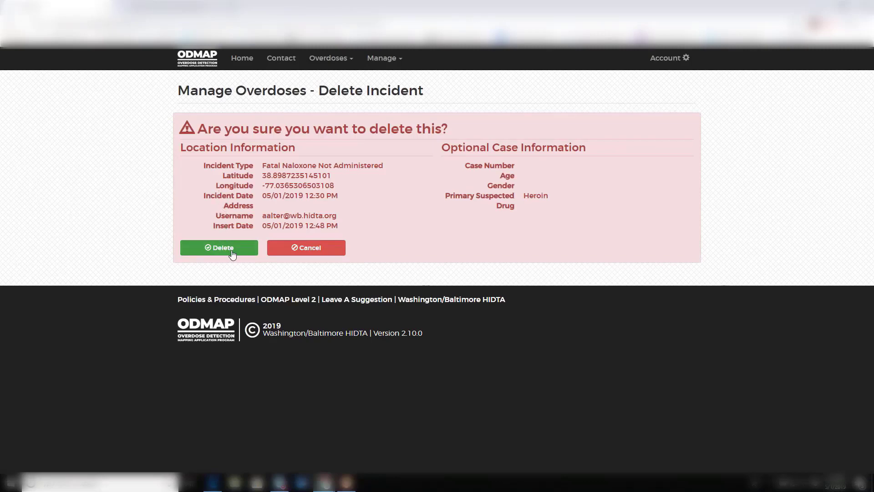
{"action": "left_click", "coordinate": [183, 250]}
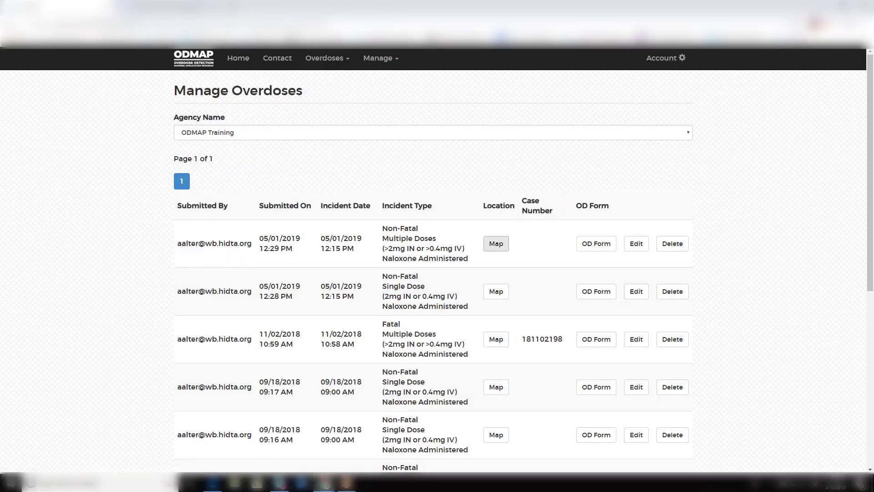
{"action": "left_click", "coordinate": [339, 62]}
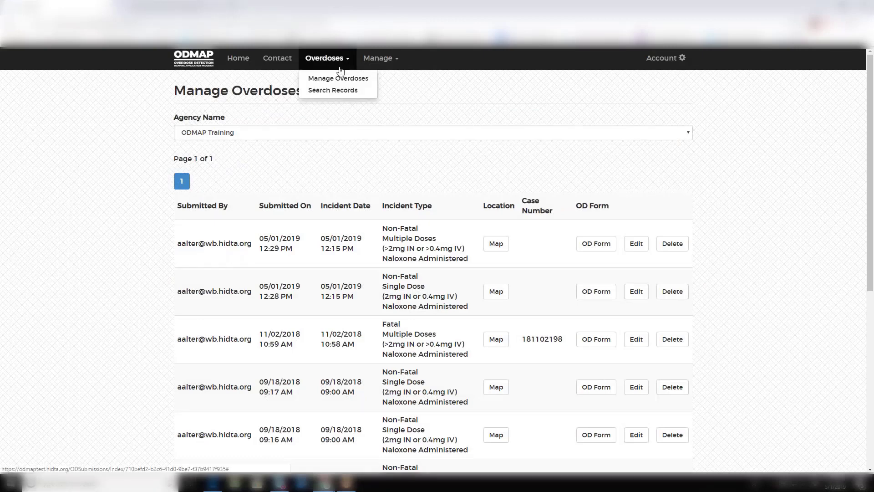
Search the ODMAP Training overdose records and browse the mapped points and Search Results table
{"action": "left_click", "coordinate": [335, 88]}
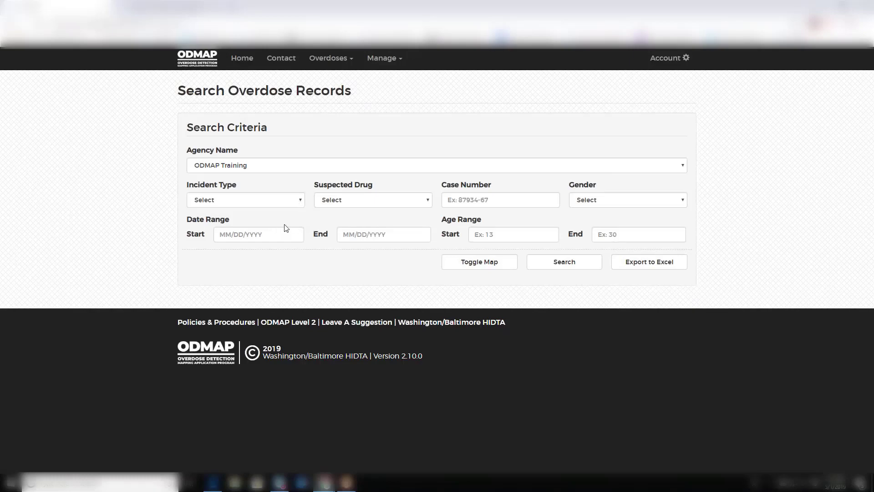
{"action": "left_click", "coordinate": [563, 261]}
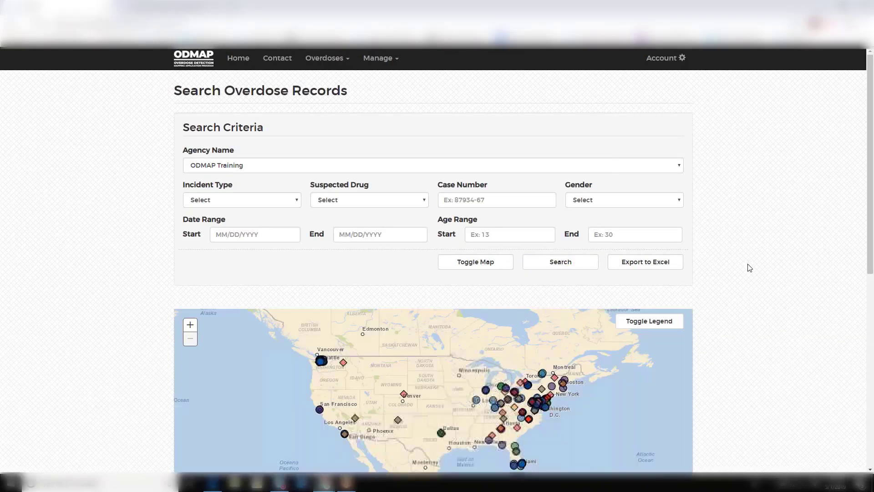
{"action": "scroll", "coordinate": [751, 296], "scroll_direction": "down", "scroll_amount": 5}
{"action": "scroll", "coordinate": [755, 306], "scroll_direction": "down", "scroll_amount": 2}
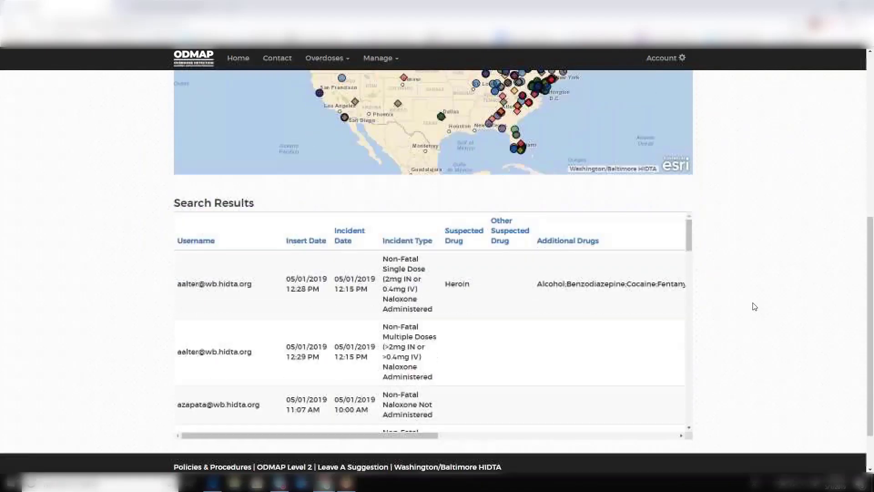
{"action": "left_click_drag", "start_coordinate": [431, 437], "coordinate": [672, 449]}
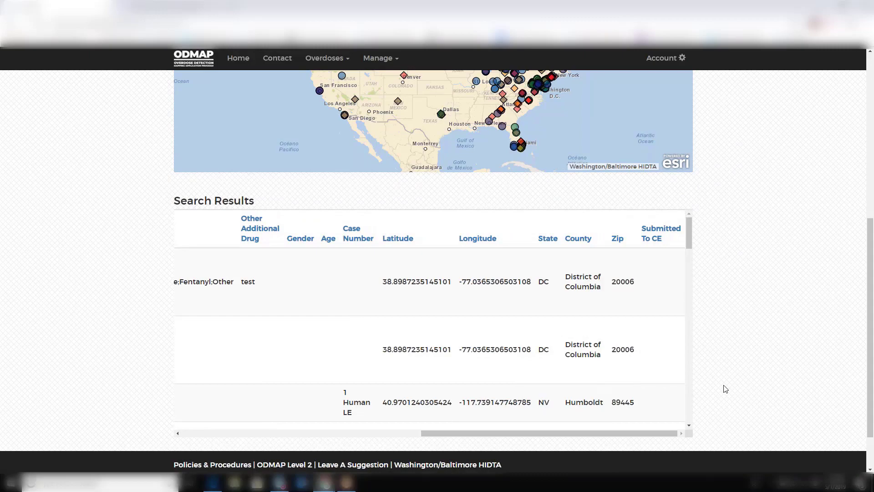
{"action": "scroll", "coordinate": [724, 389], "scroll_direction": "up", "scroll_amount": 5}
{"action": "scroll", "coordinate": [726, 389], "scroll_direction": "up", "scroll_amount": 2}
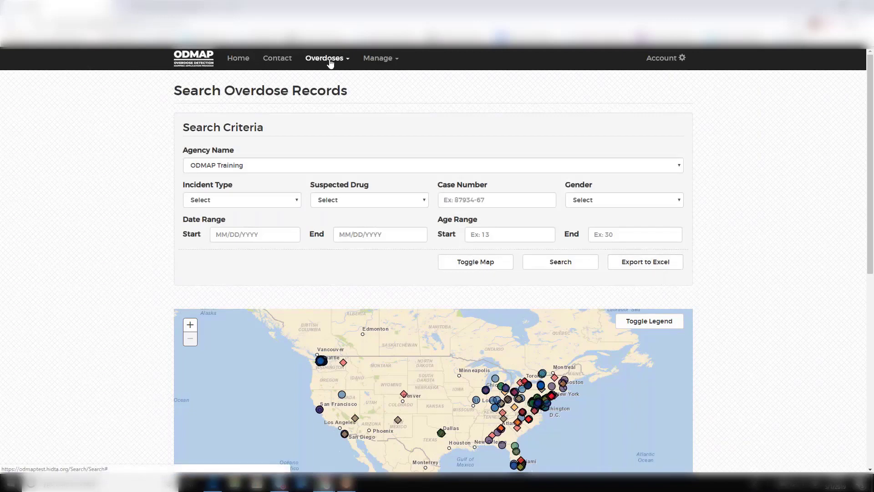
Go to Manage > Alerts for Albany Police Department and view the spike alert incident types
{"action": "left_click", "coordinate": [330, 63]}
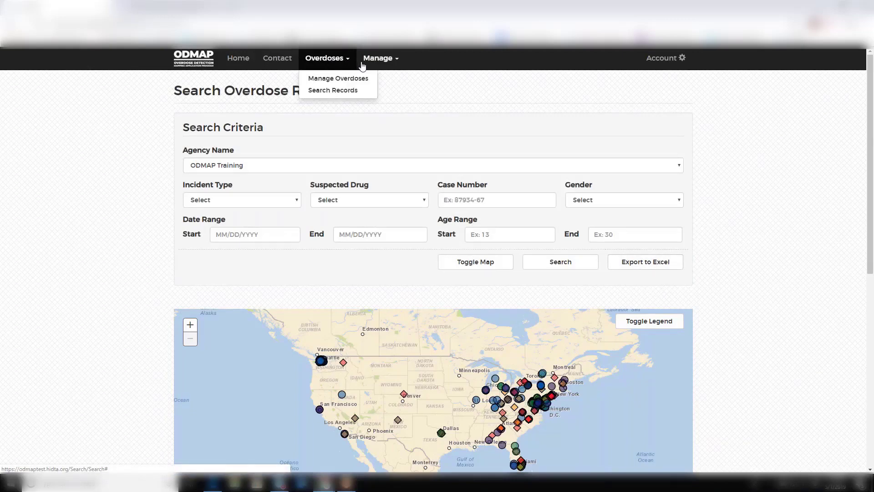
{"action": "left_click", "coordinate": [363, 64]}
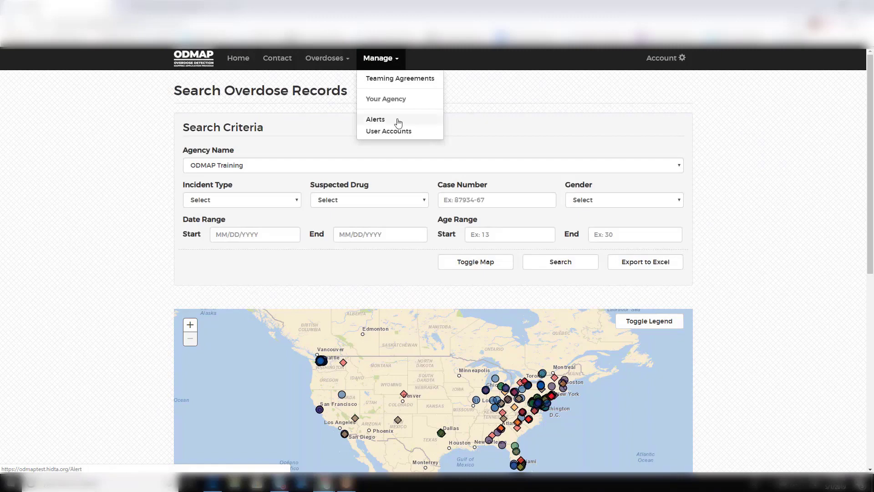
{"action": "left_click", "coordinate": [395, 119]}
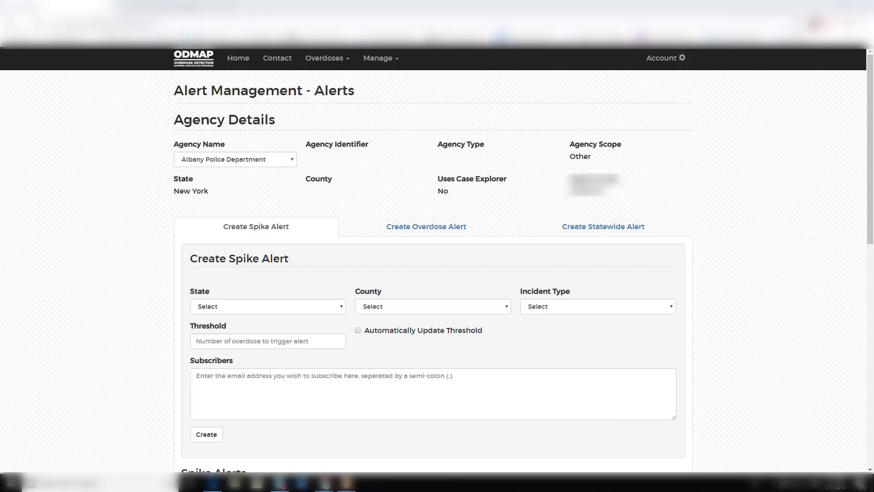
{"action": "left_click", "coordinate": [556, 310]}
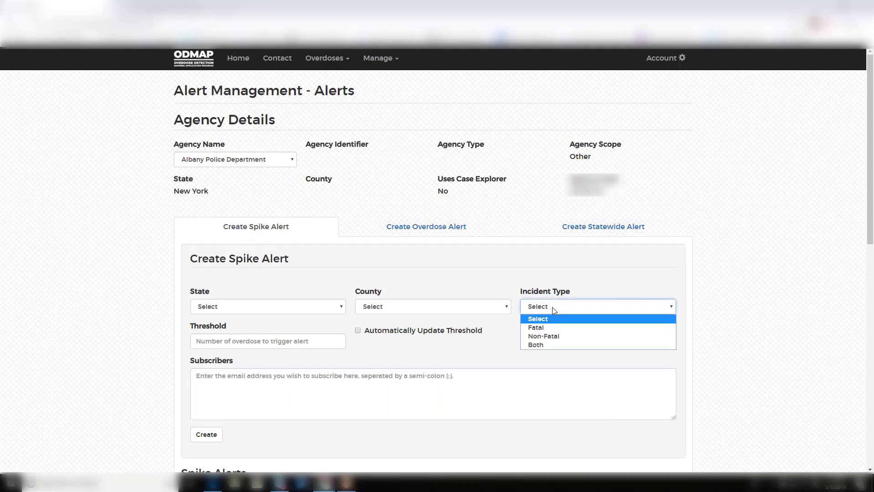
Set the spike alert to Maryland, Baltimore County, bringing up a recommended threshold of 6
{"action": "left_click", "coordinate": [335, 311]}
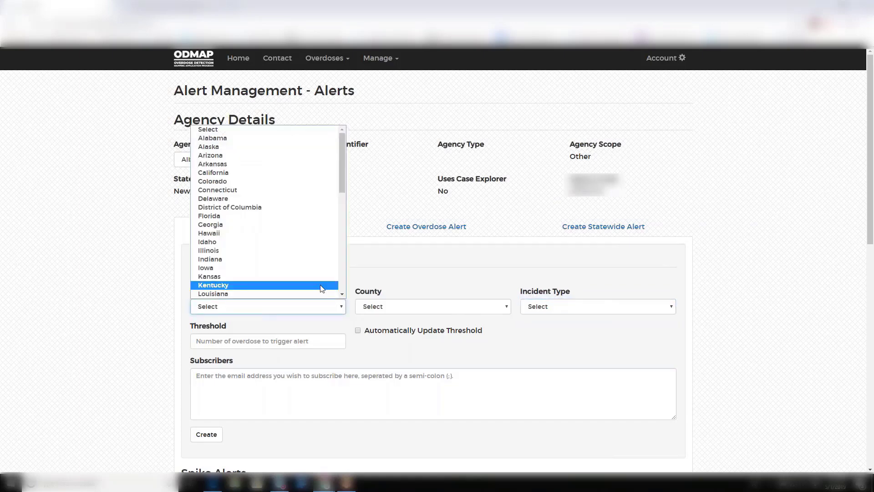
{"action": "scroll", "coordinate": [322, 286], "scroll_direction": "down", "scroll_amount": 3}
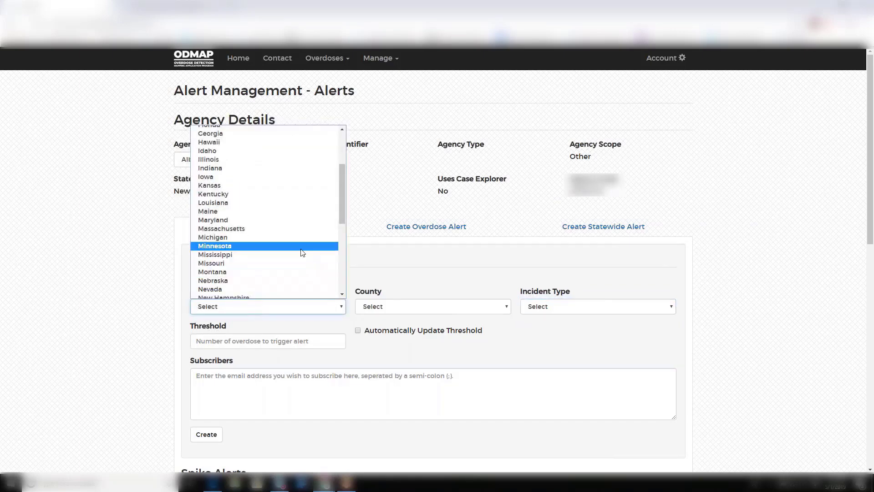
{"action": "left_click", "coordinate": [269, 220]}
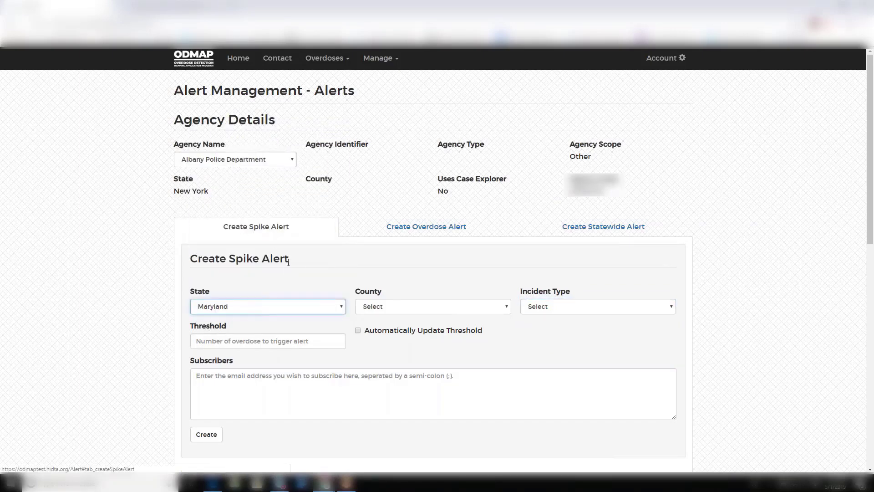
{"action": "left_click", "coordinate": [372, 307]}
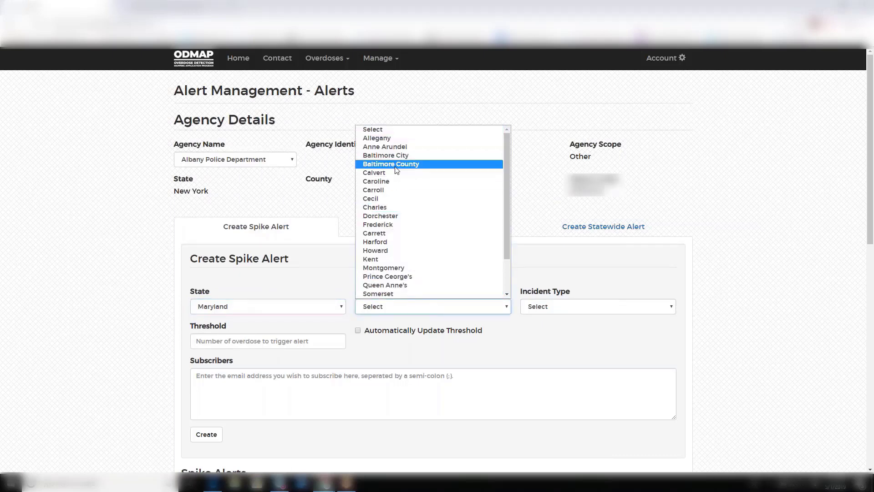
{"action": "left_click", "coordinate": [396, 168]}
{"action": "left_click", "coordinate": [605, 330]}
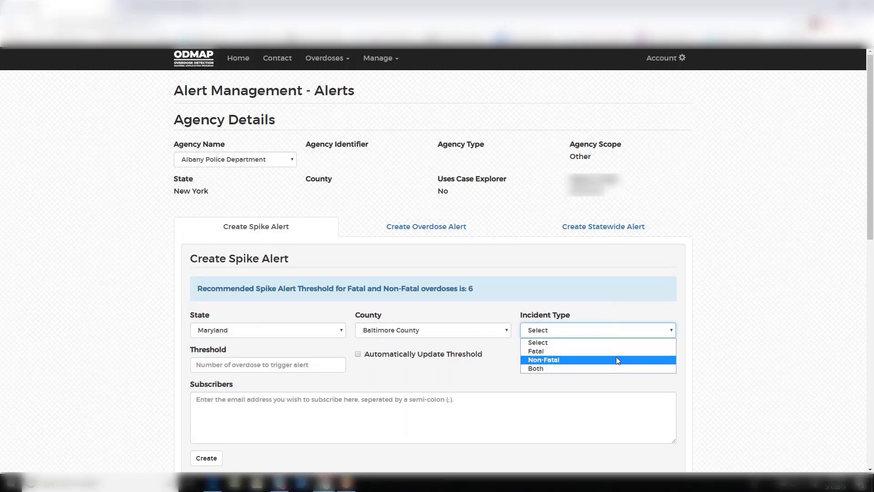
{"action": "left_click", "coordinate": [745, 354]}
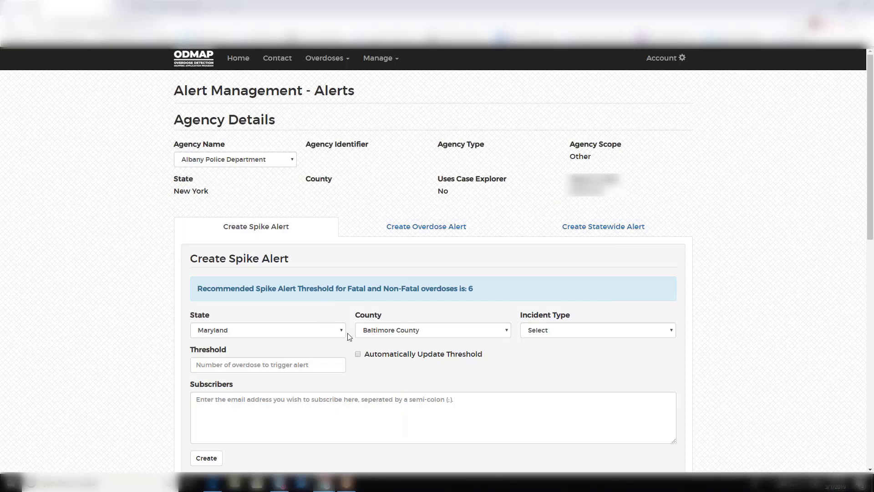
Set the spike alert threshold to 5 with incident type Both
{"action": "left_click", "coordinate": [322, 362]}
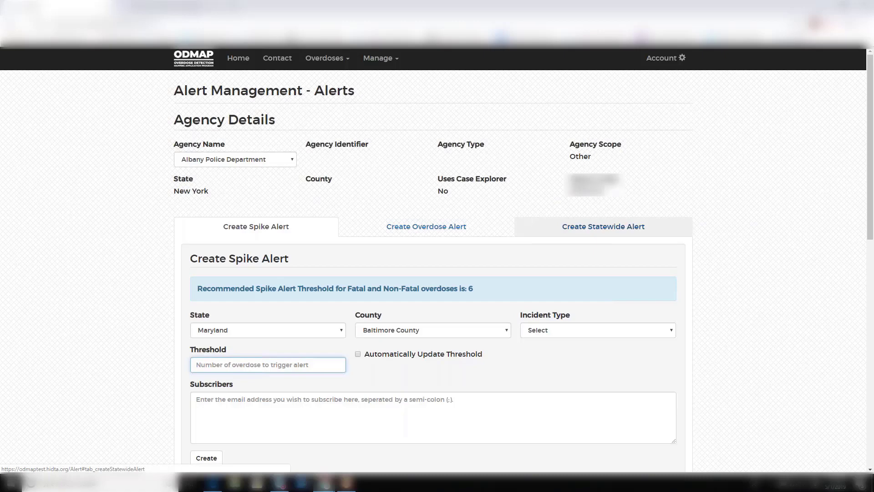
{"action": "type", "text": "5"}
{"action": "left_click", "coordinate": [578, 331]}
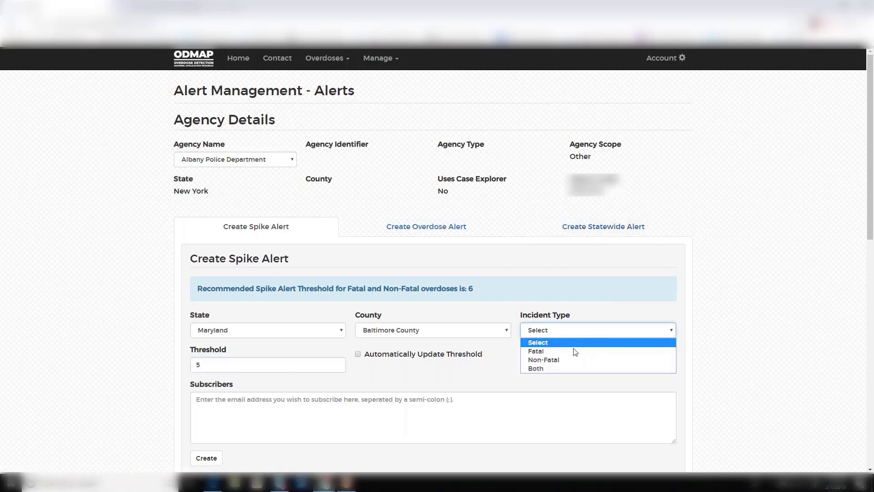
{"action": "left_click", "coordinate": [572, 368]}
Add the subscriber's e-mail and enable automatic threshold updates, then start an overdose alert
{"action": "left_click", "coordinate": [506, 406]}
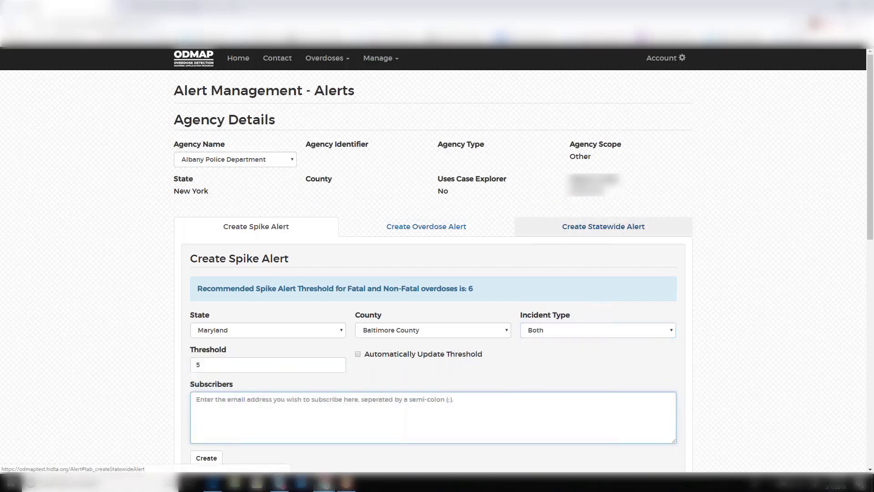
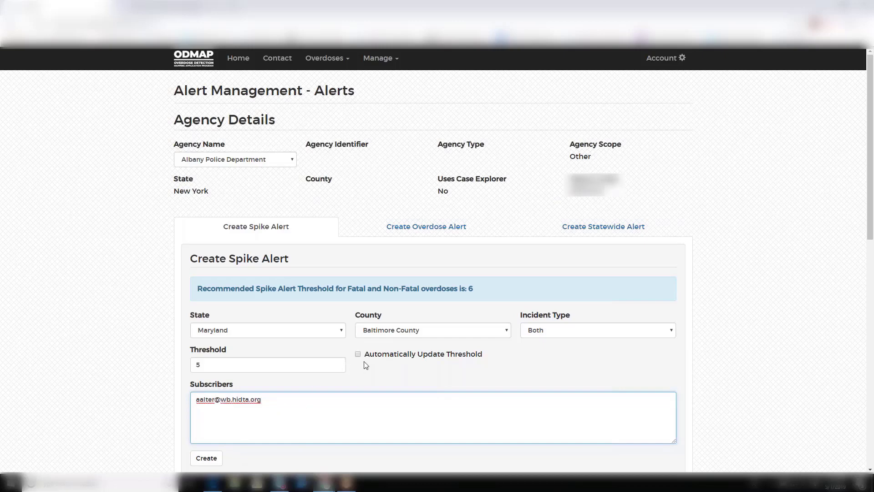
{"action": "left_click", "coordinate": [380, 360]}
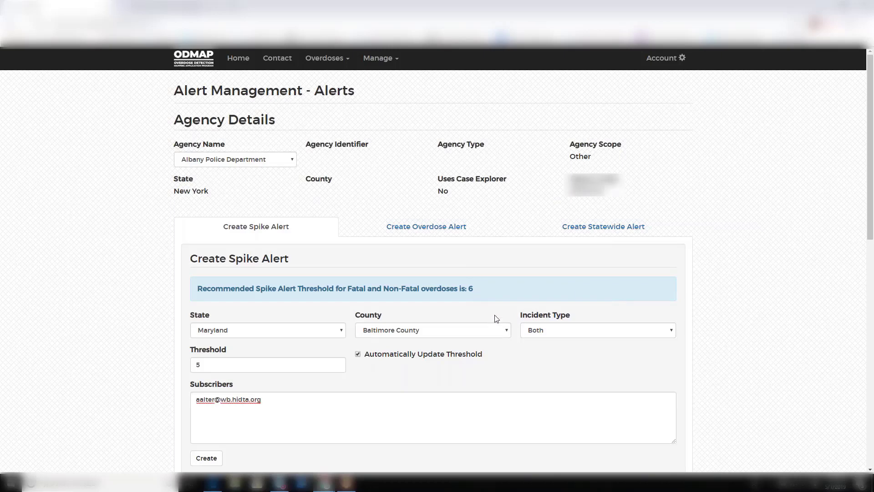
{"action": "left_click", "coordinate": [419, 230]}
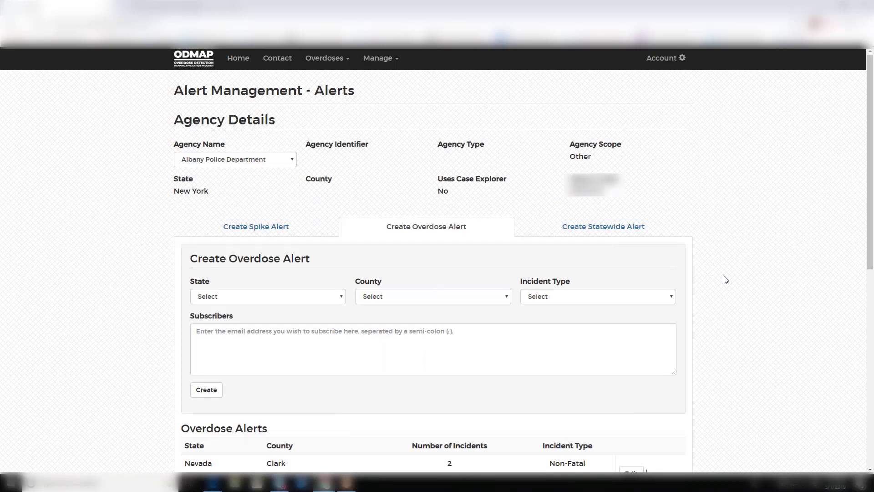
Set the overdose alert's location to Maryland, Baltimore County
{"action": "left_click", "coordinate": [640, 295]}
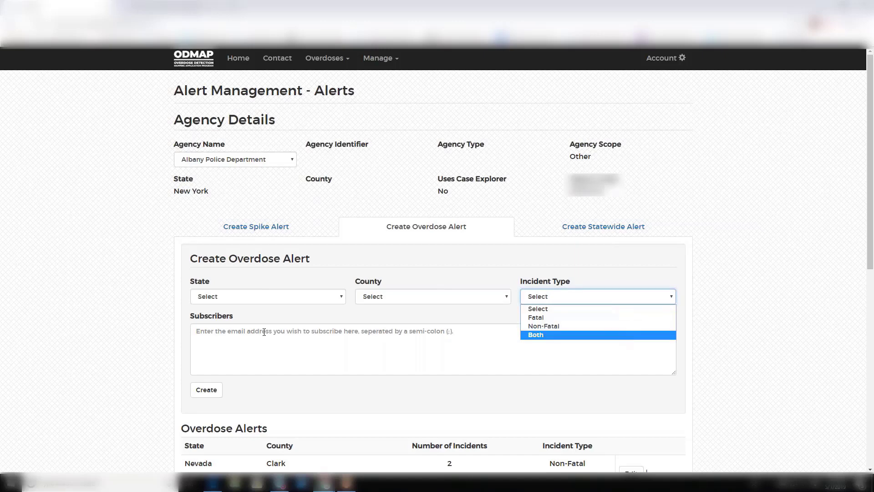
{"action": "left_click", "coordinate": [252, 296]}
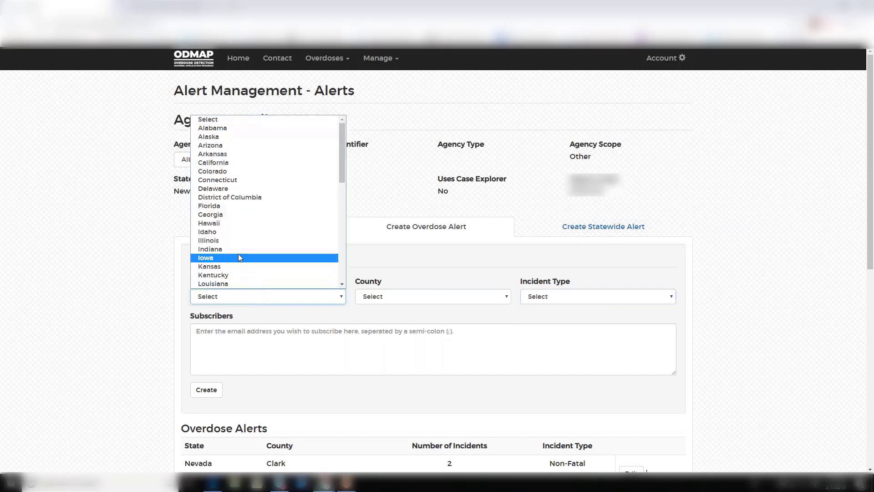
{"action": "scroll", "coordinate": [237, 264], "scroll_direction": "down", "scroll_amount": 3}
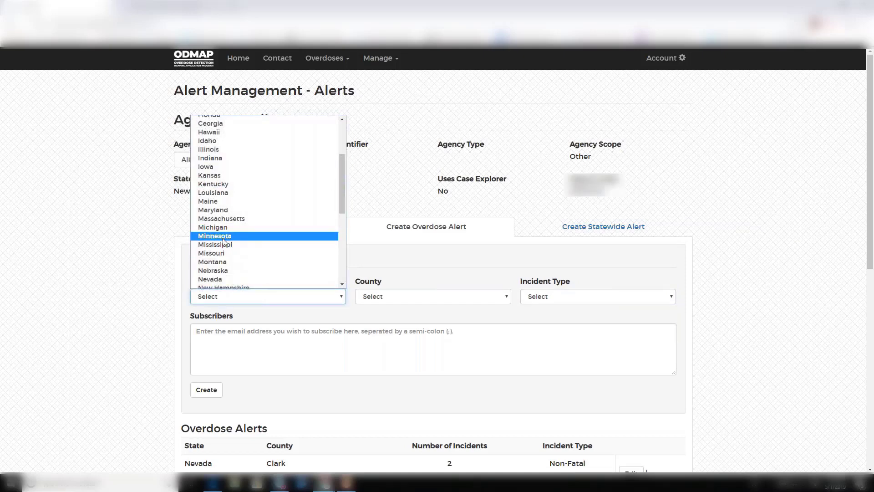
{"action": "left_click", "coordinate": [223, 210]}
{"action": "left_click", "coordinate": [395, 297]}
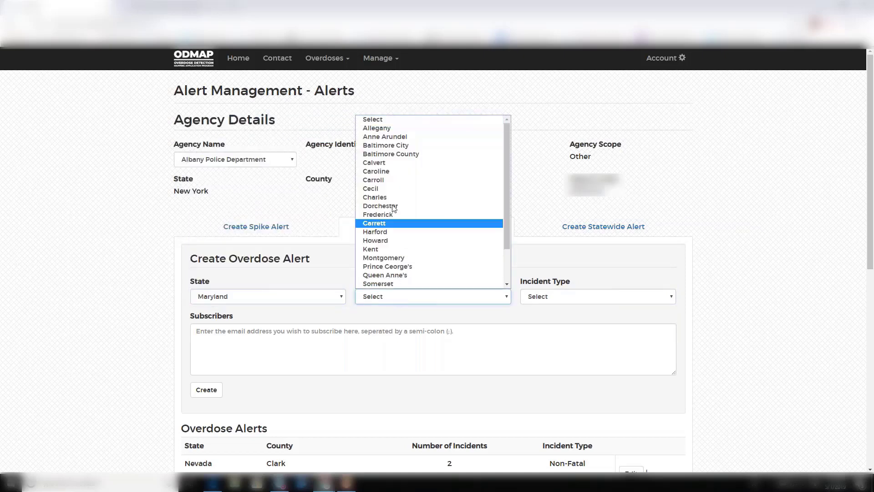
{"action": "left_click", "coordinate": [394, 156]}
Limit the alert to Fatal incidents and add the subscriber's e-mail, then start a statewide alert
{"action": "left_click", "coordinate": [555, 298]}
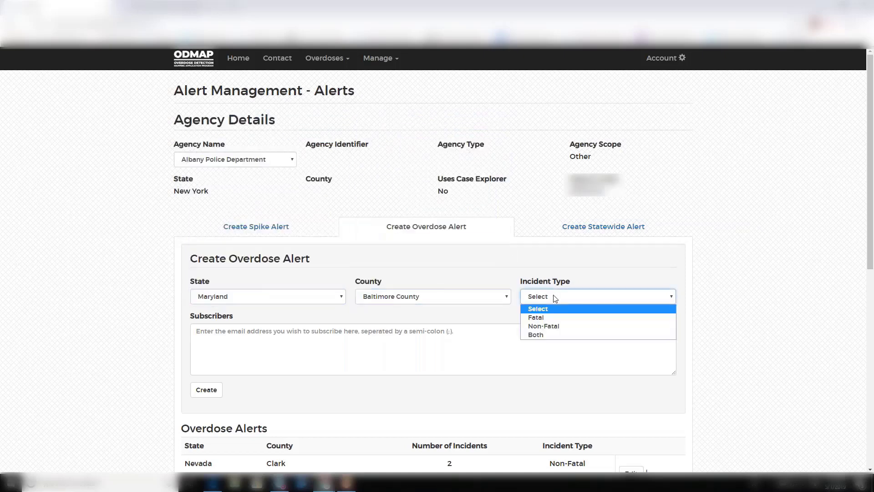
{"action": "left_click", "coordinate": [555, 318]}
{"action": "left_click", "coordinate": [537, 336]}
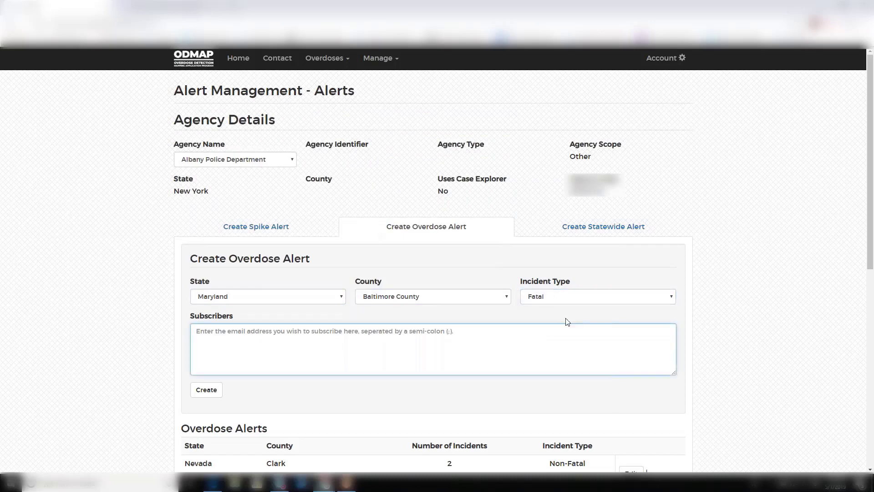
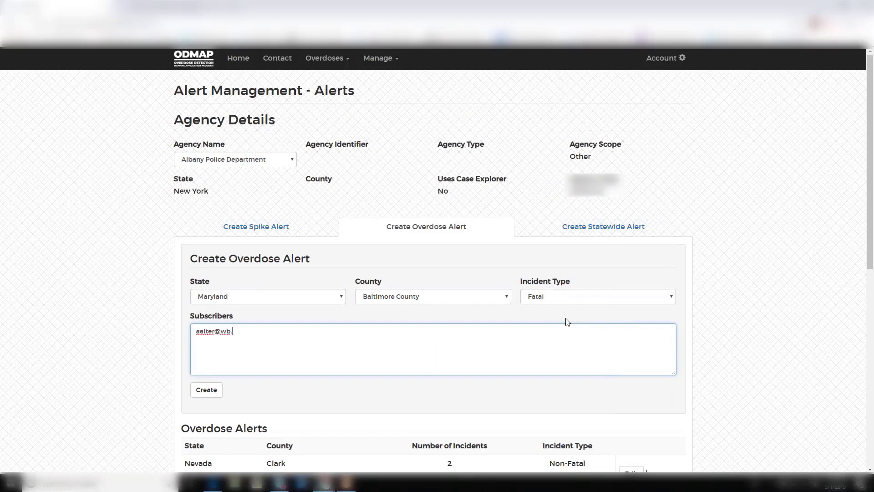
{"action": "left_click", "coordinate": [558, 228]}
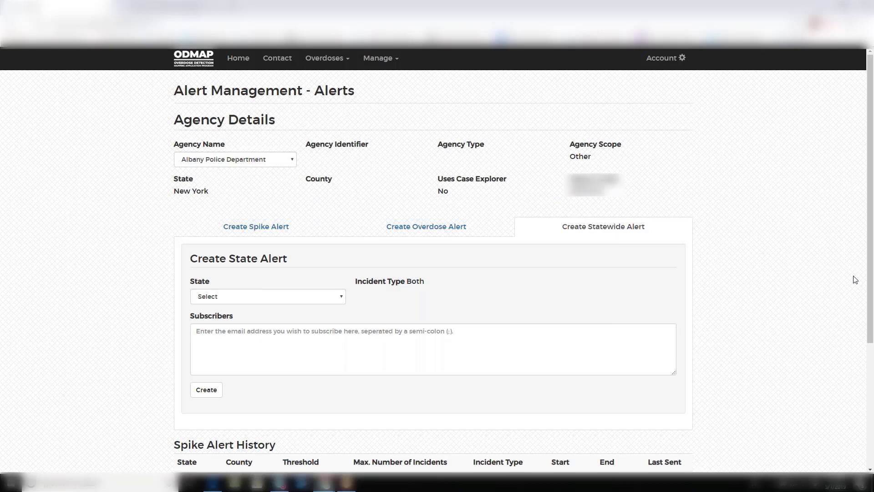
Choose Maryland as the statewide alert's state and enter the subscriber's e-mail address
{"action": "left_click", "coordinate": [337, 303]}
{"action": "left_click", "coordinate": [342, 284]}
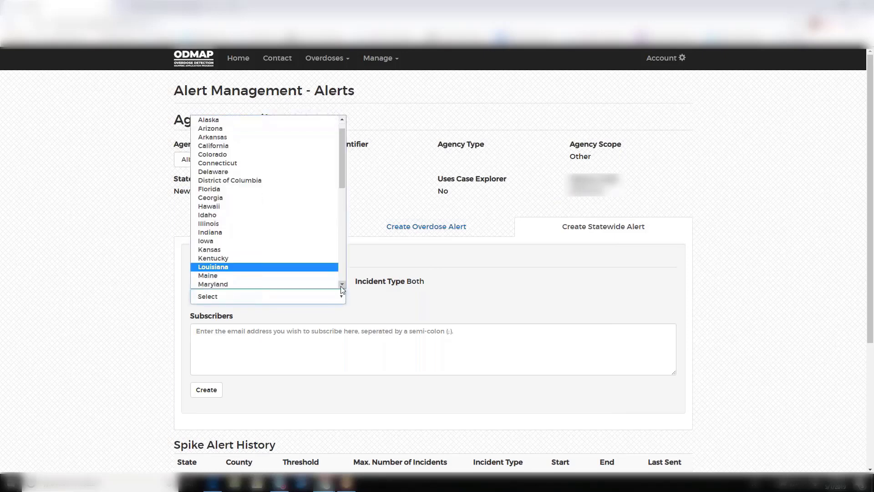
{"action": "left_click", "coordinate": [289, 253]}
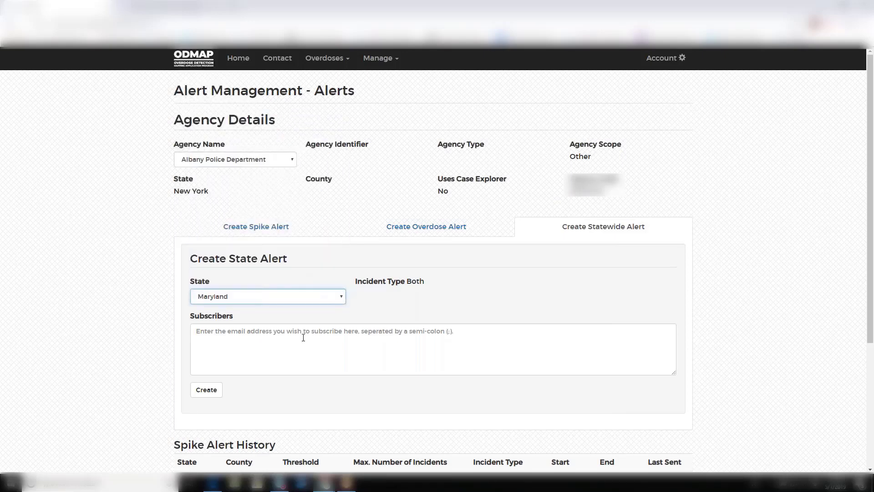
{"action": "key", "text": "Tab"}
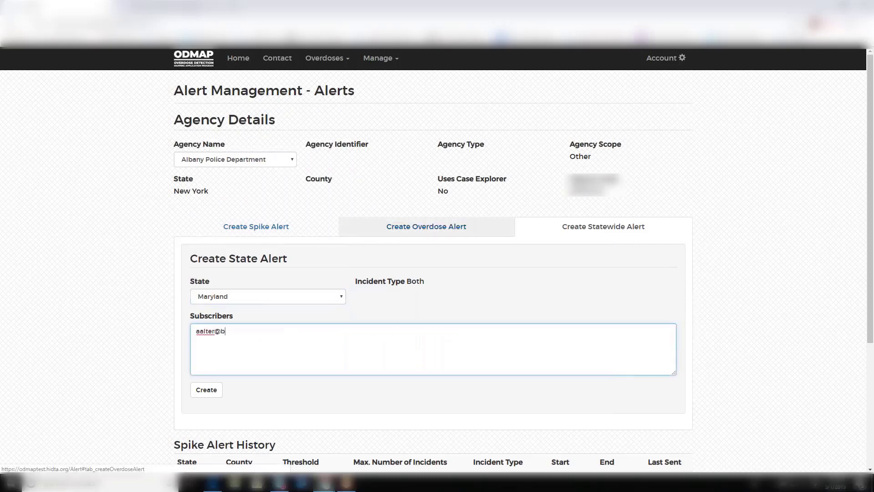
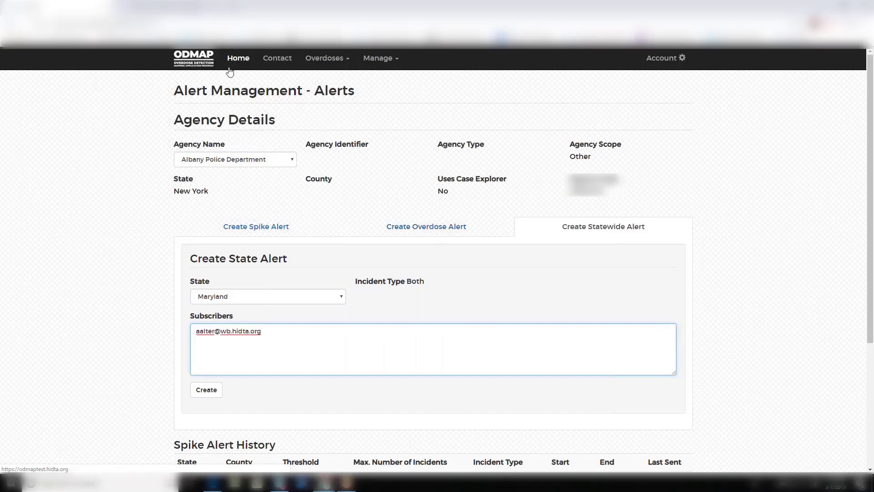
Go to Manage > User Accounts and begin the Create Level 2 User form
{"action": "left_click", "coordinate": [381, 62]}
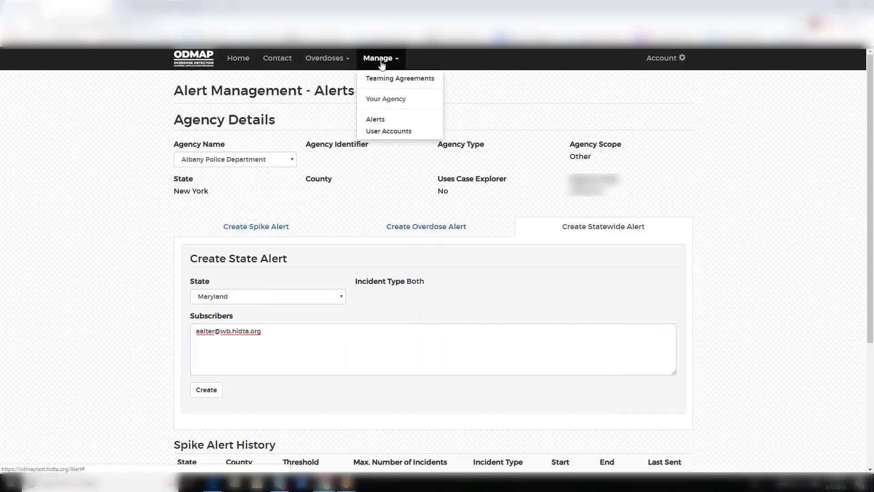
{"action": "left_click", "coordinate": [389, 130]}
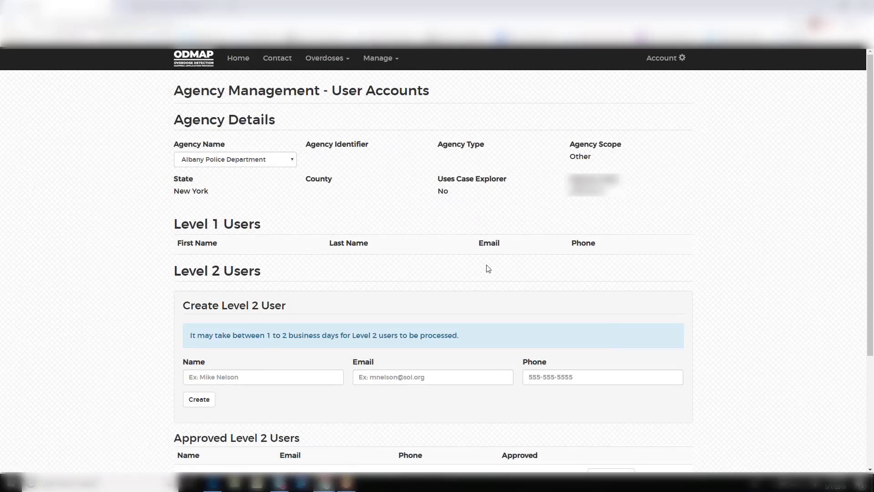
{"action": "left_click", "coordinate": [229, 378]}
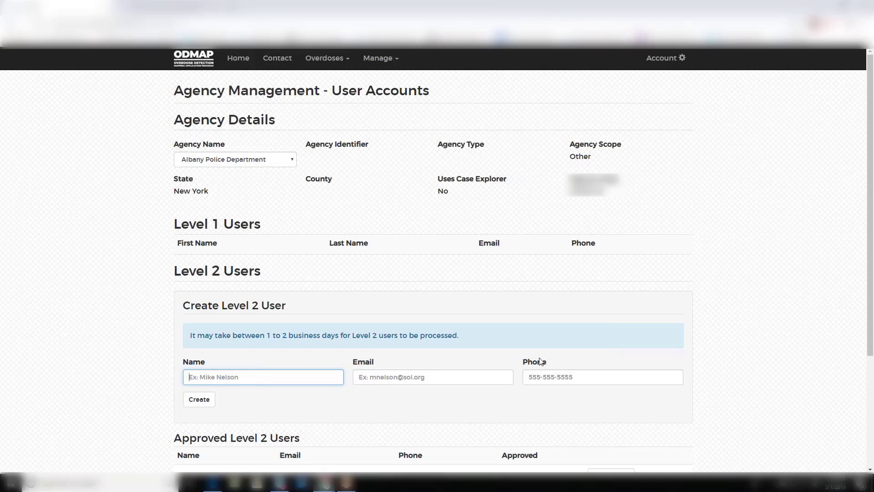
{"action": "scroll", "coordinate": [524, 356], "scroll_direction": "down", "scroll_amount": 3}
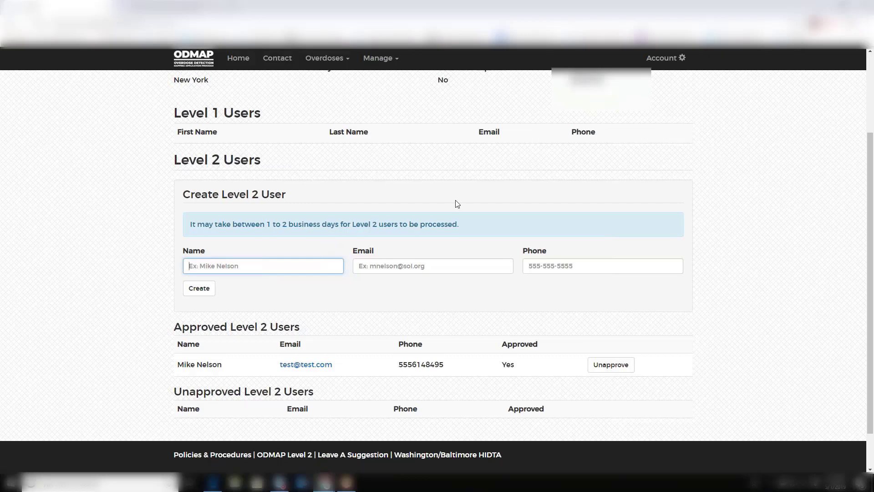
Create a Level 2 user with their name, e-mail and corrected phone number
{"action": "key", "text": "Tab"}
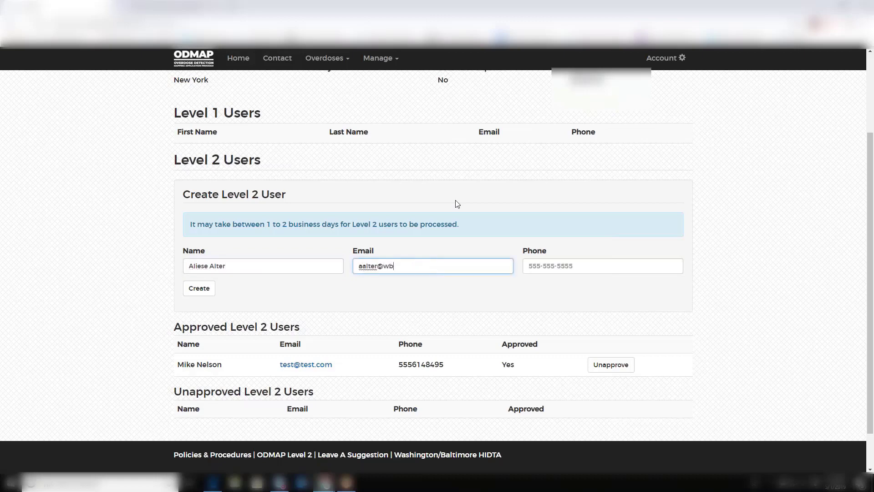
{"action": "key", "text": "Tab"}
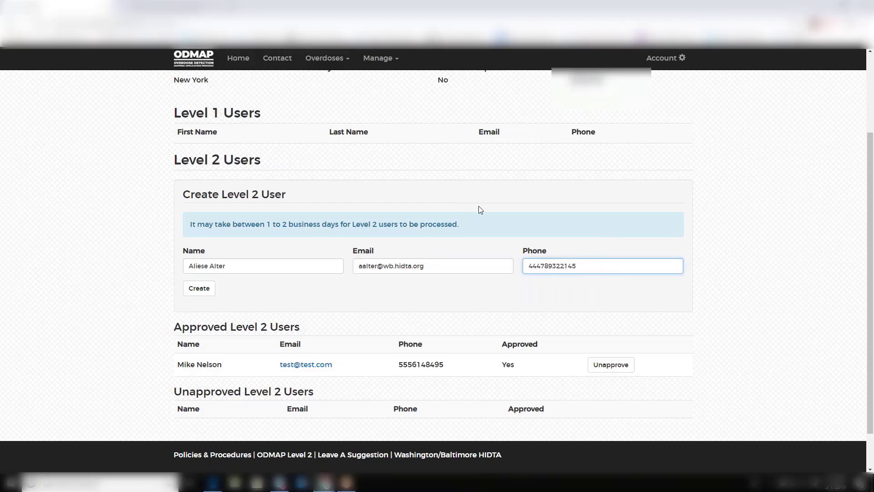
{"action": "left_click", "coordinate": [196, 292]}
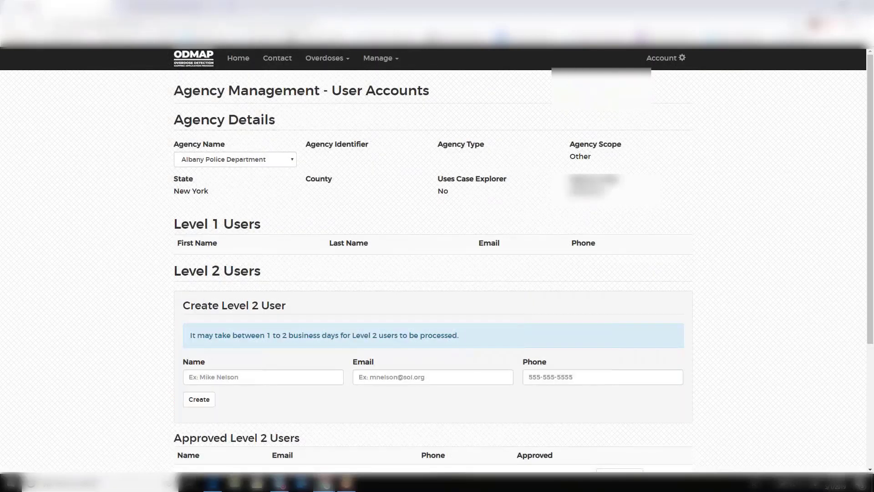
{"action": "scroll", "coordinate": [560, 355], "scroll_direction": "down", "scroll_amount": 3}
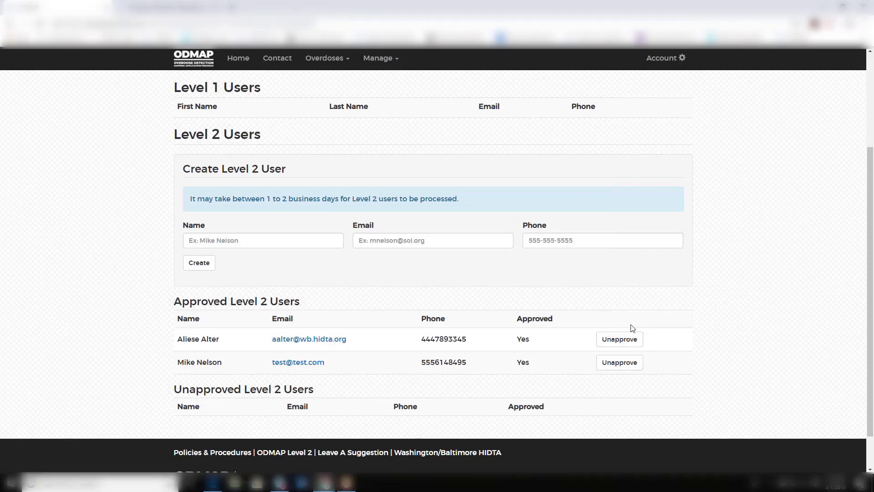
{"action": "left_click", "coordinate": [620, 362]}
{"action": "scroll", "coordinate": [627, 366], "scroll_direction": "down", "scroll_amount": 2}
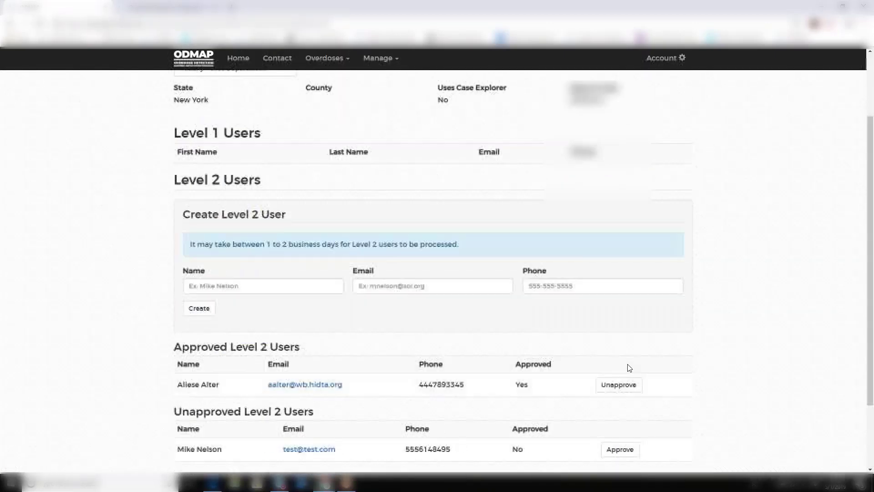
{"action": "scroll", "coordinate": [628, 368], "scroll_direction": "down", "scroll_amount": 2}
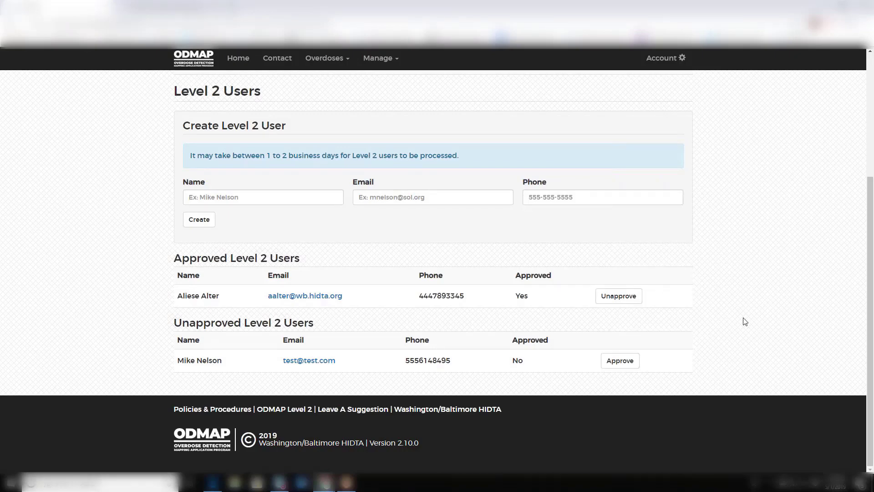
{"action": "left_click", "coordinate": [624, 365]}
{"action": "scroll", "coordinate": [692, 363], "scroll_direction": "down", "scroll_amount": 3}
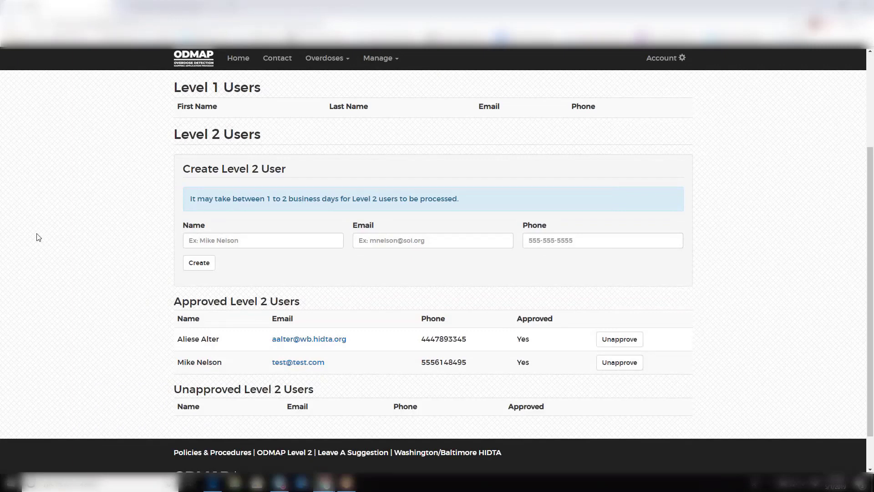
{"action": "scroll", "coordinate": [38, 237], "scroll_direction": "down", "scroll_amount": 2}
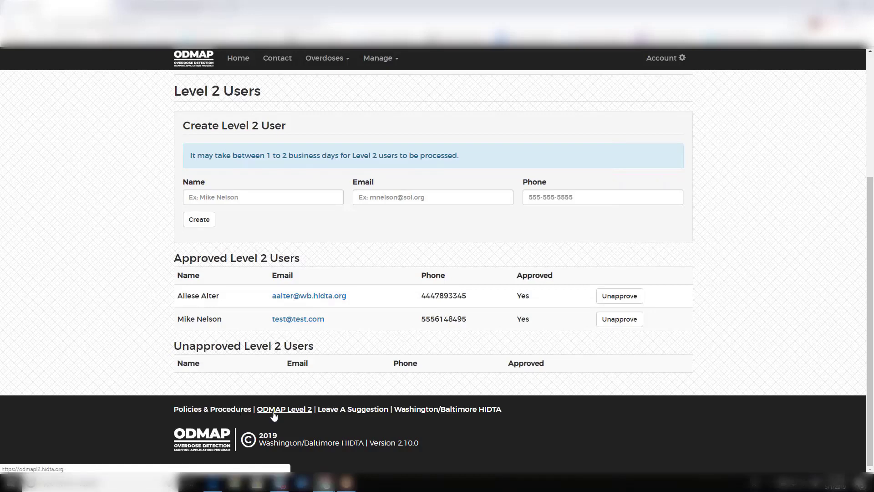
From the suggestion page, go to odmap.org and jump to its TRAINING section
{"action": "left_click", "coordinate": [337, 410]}
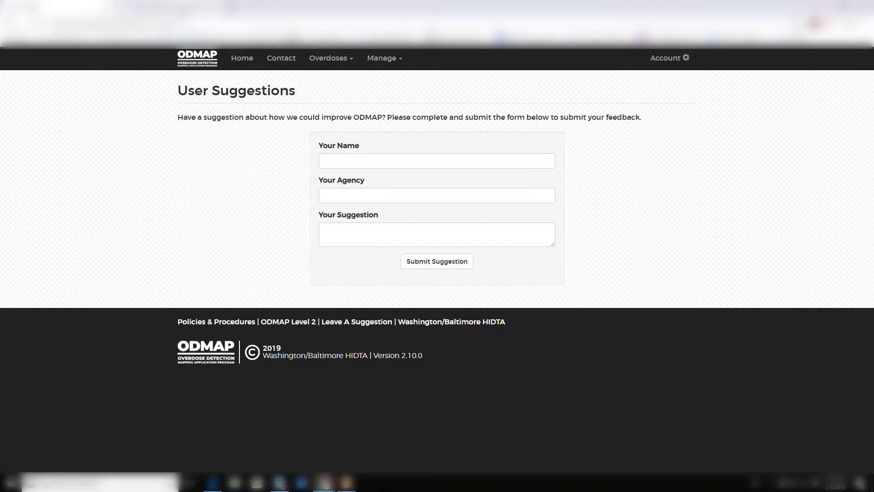
{"action": "left_click", "coordinate": [187, 53]}
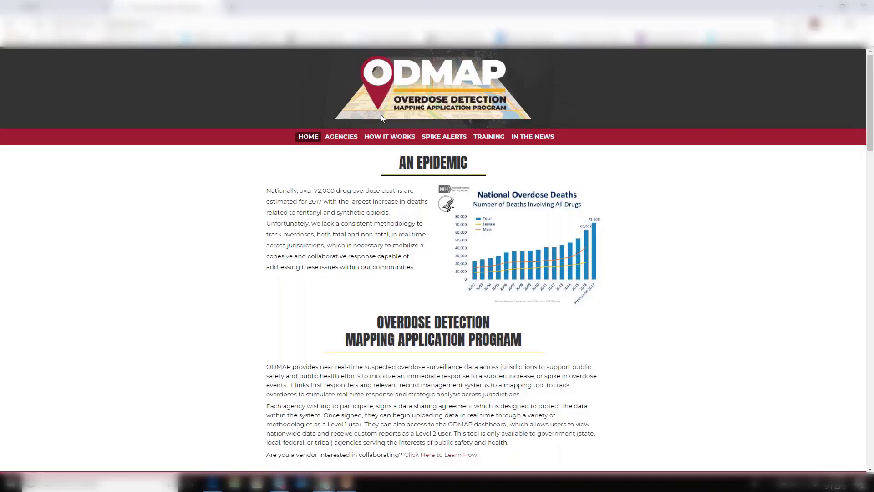
{"action": "left_click", "coordinate": [489, 137]}
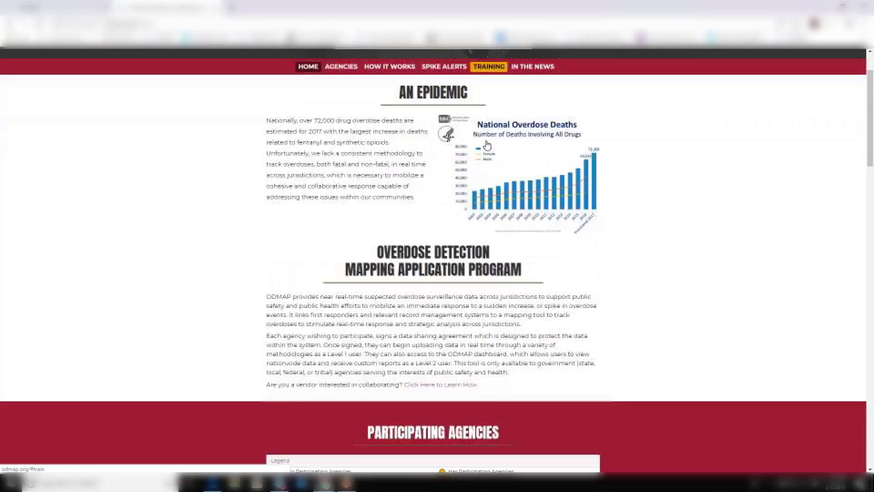